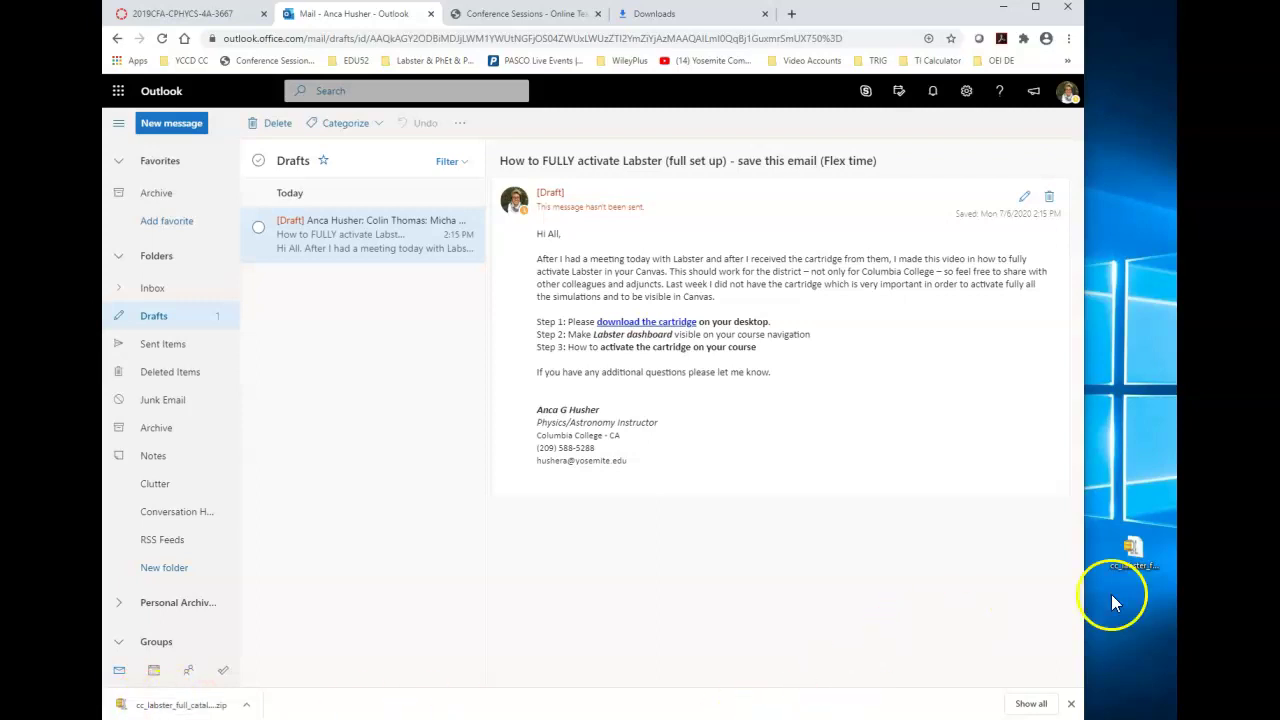
Select the downloaded cc_labster_full_catalog.zip cartridge file on the desktop
left_click(1140, 545)
Open Chrome's Downloads list and delete the cc_labster_full_catalog (3).zip duplicate
left_click(700, 13)
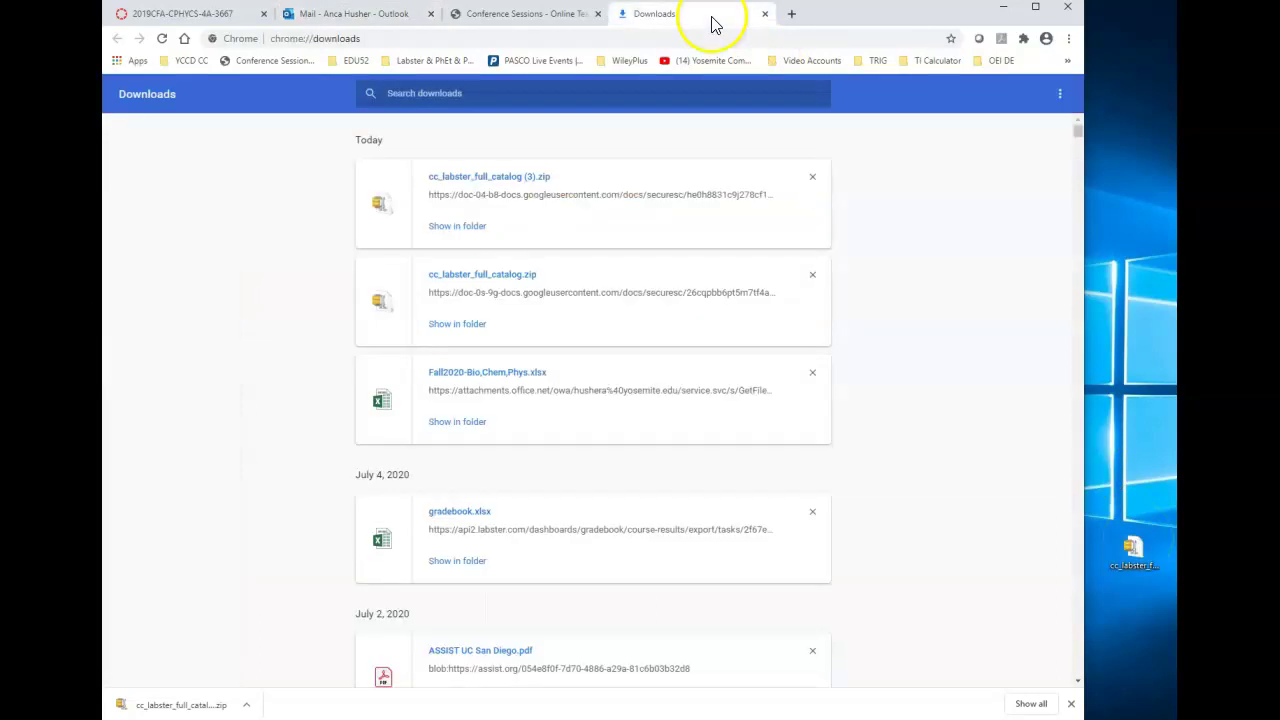
left_click(1069, 38)
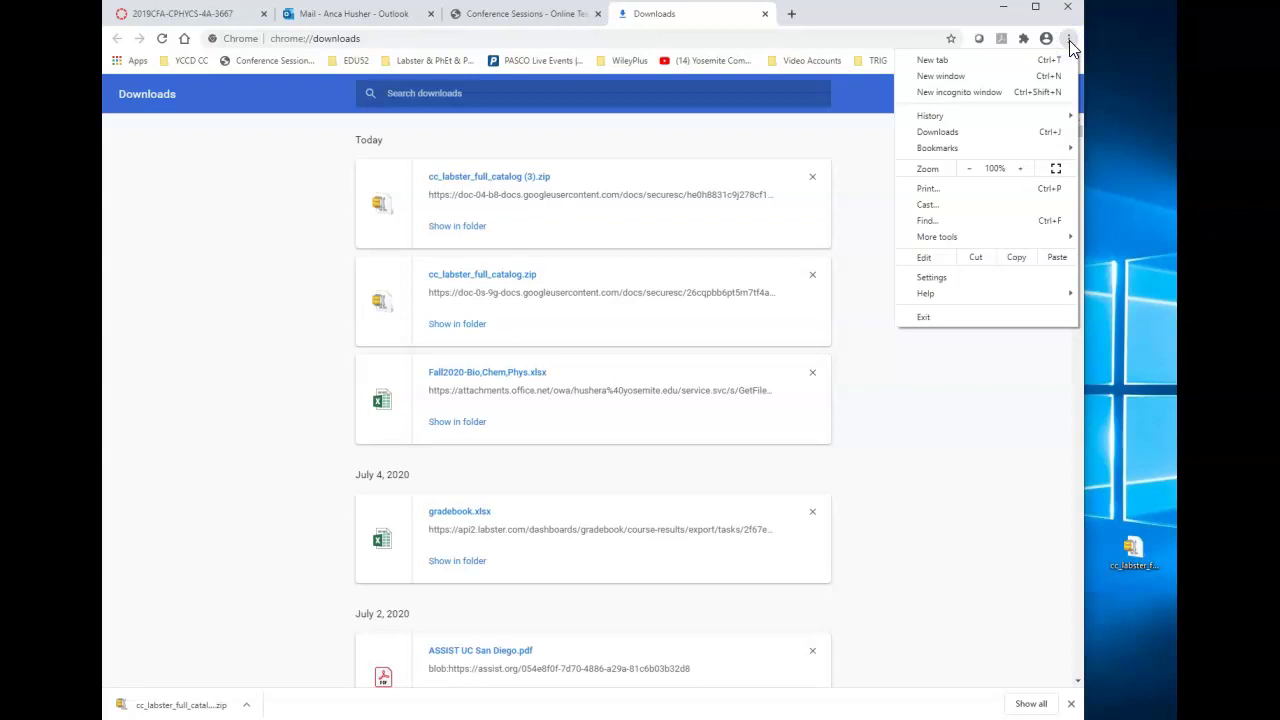
left_click(950, 132)
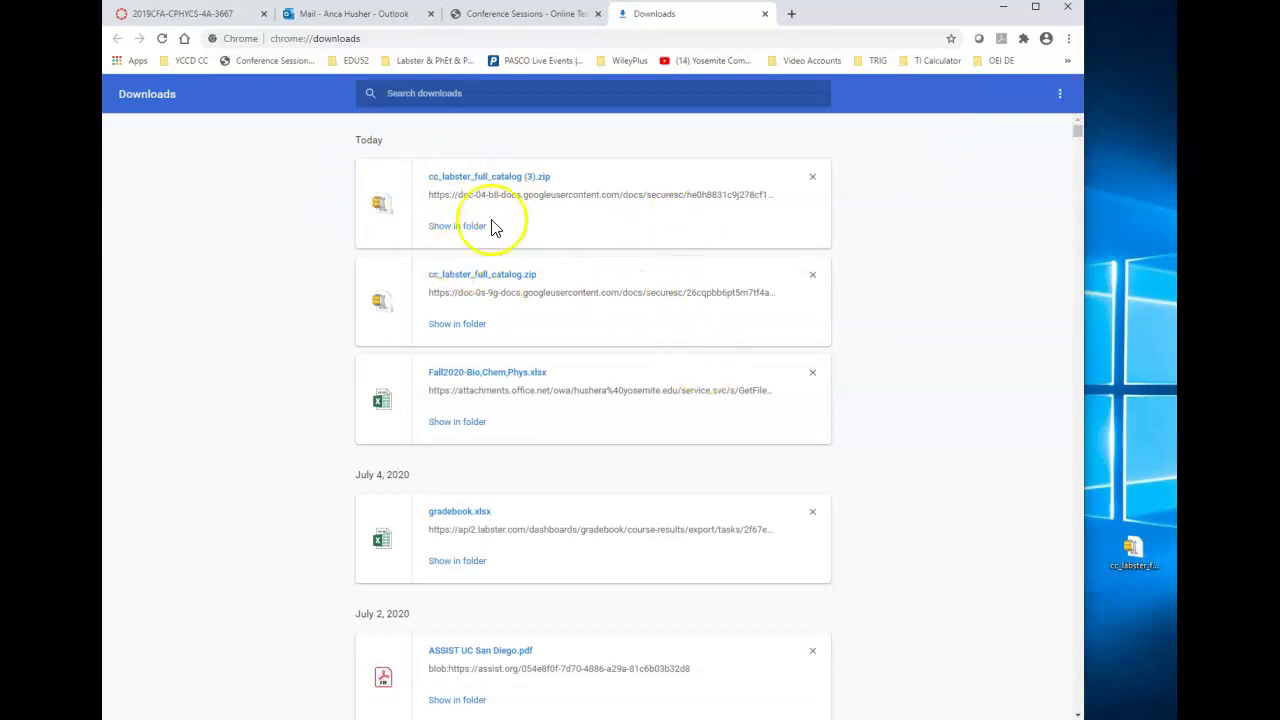
left_click(813, 177)
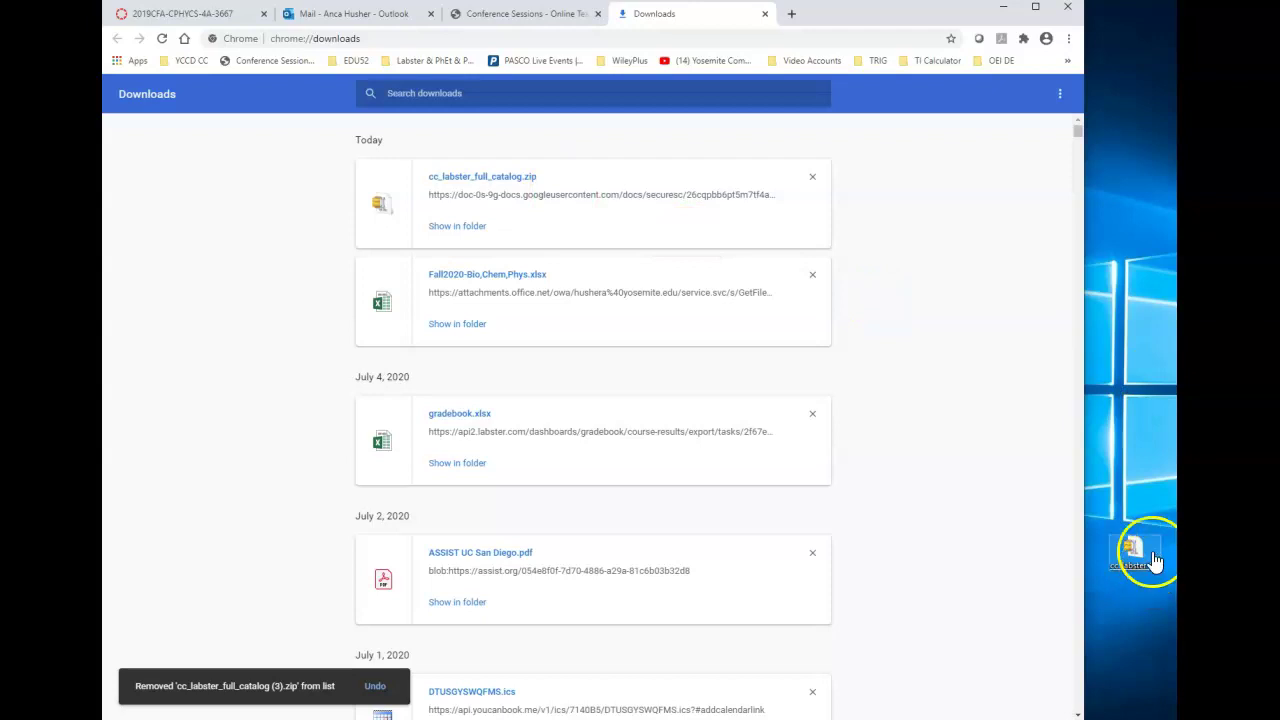
Return to the Physics 4A course tab and go to its Settings page
left_click(180, 13)
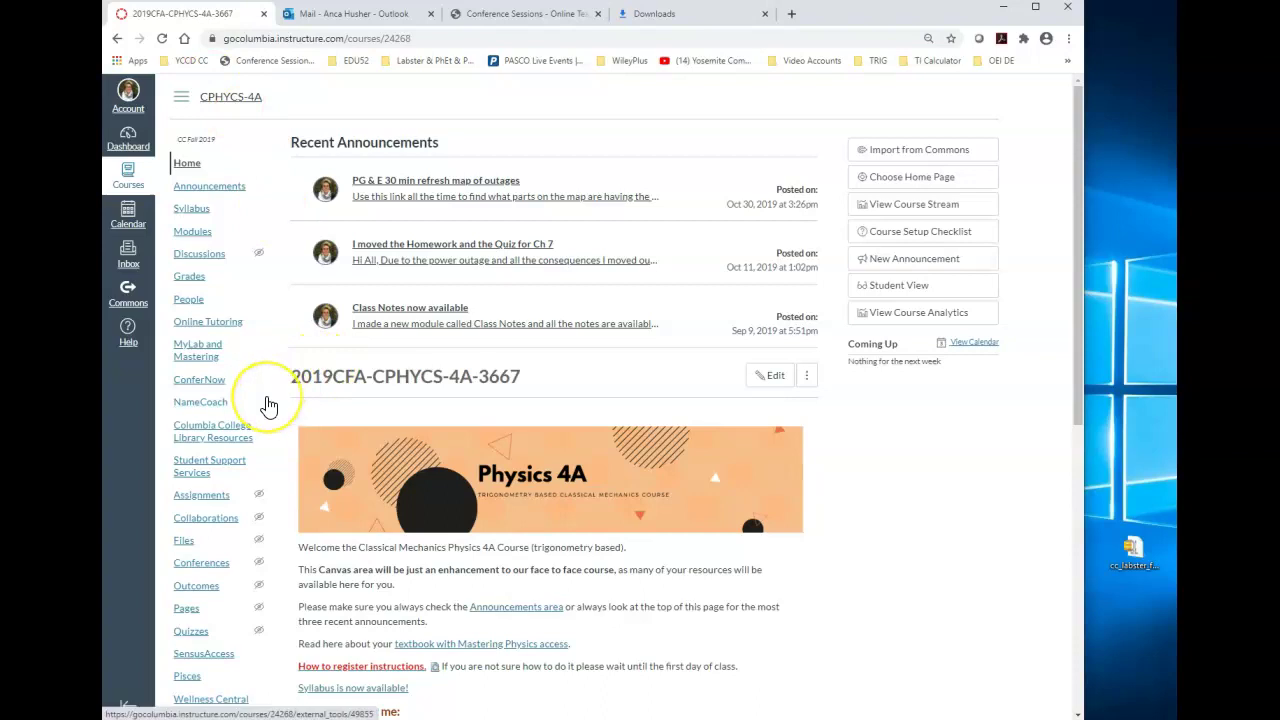
scroll(270, 405, "down", 3)
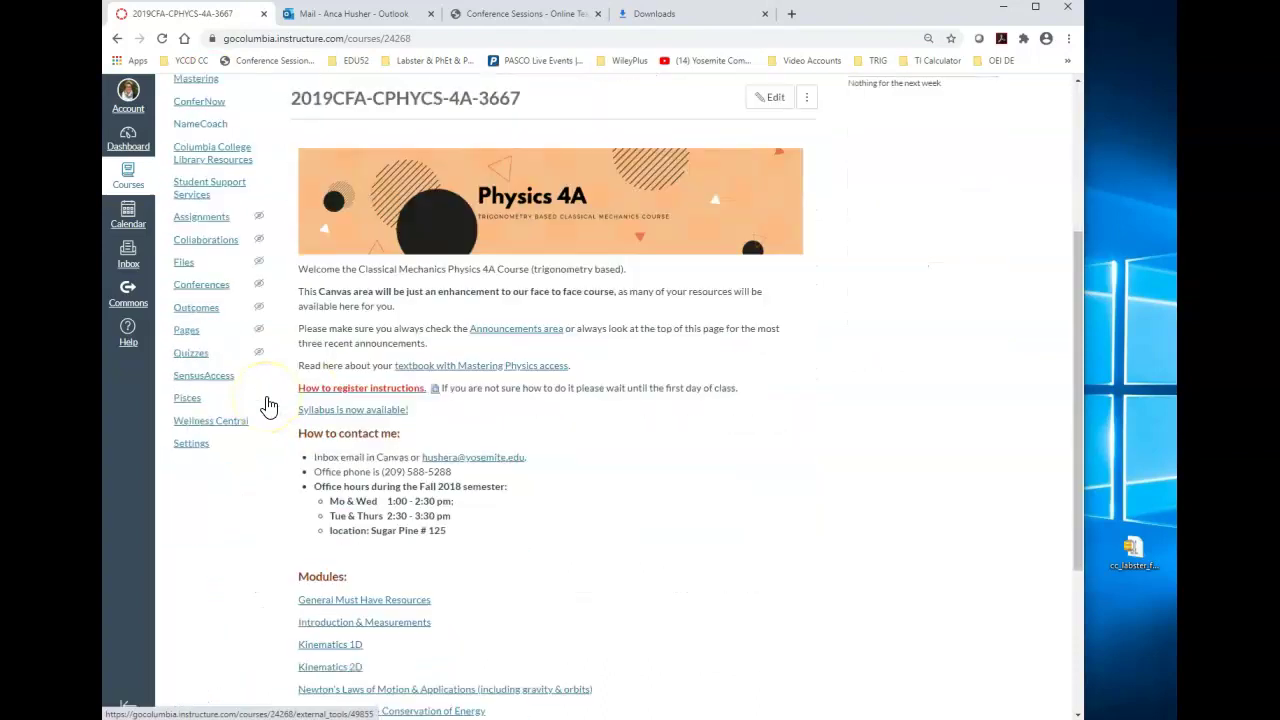
left_click(191, 443)
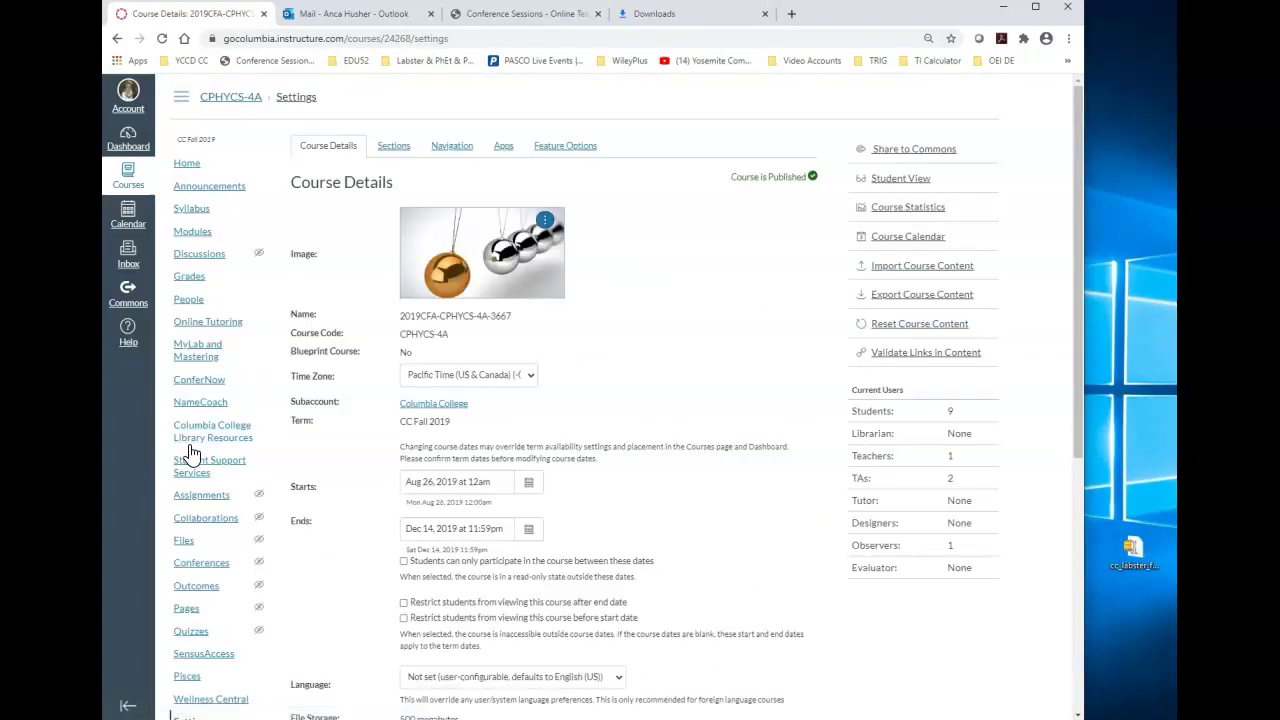
Enable Labster Dashboard, place it after MyLab and Mastering, and save the navigation
left_click(463, 150)
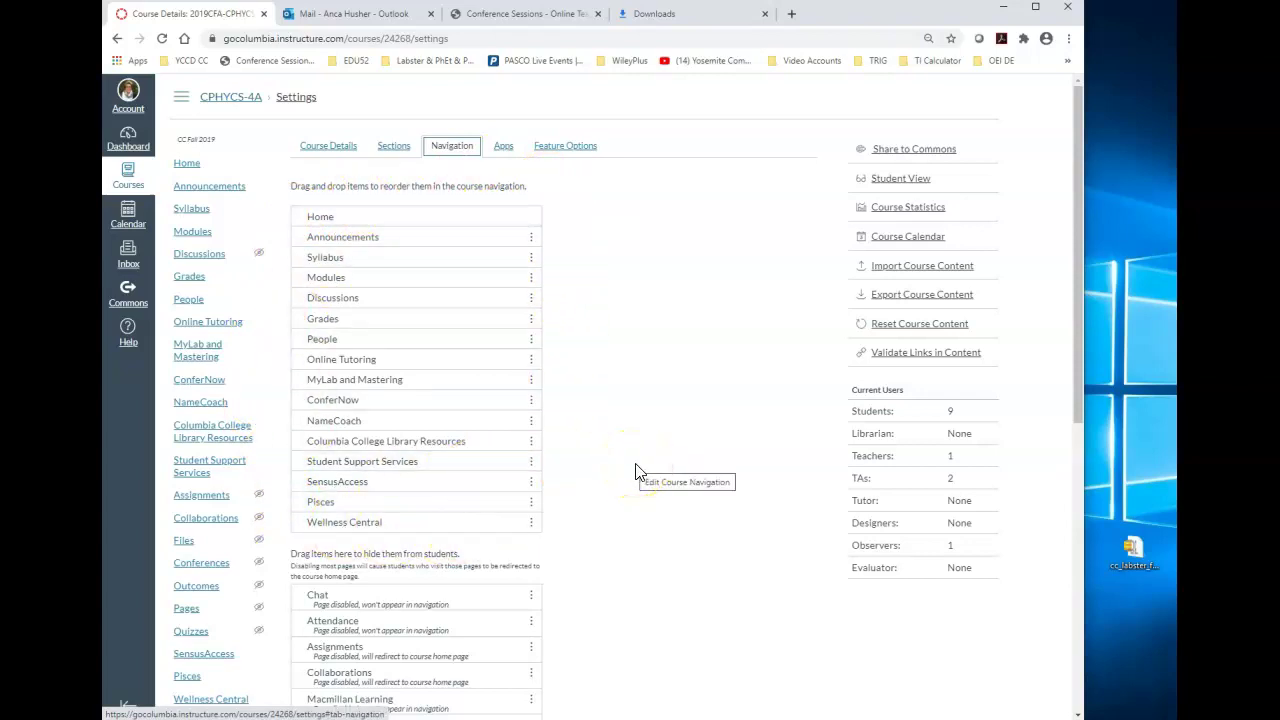
scroll(640, 472, "down", 5)
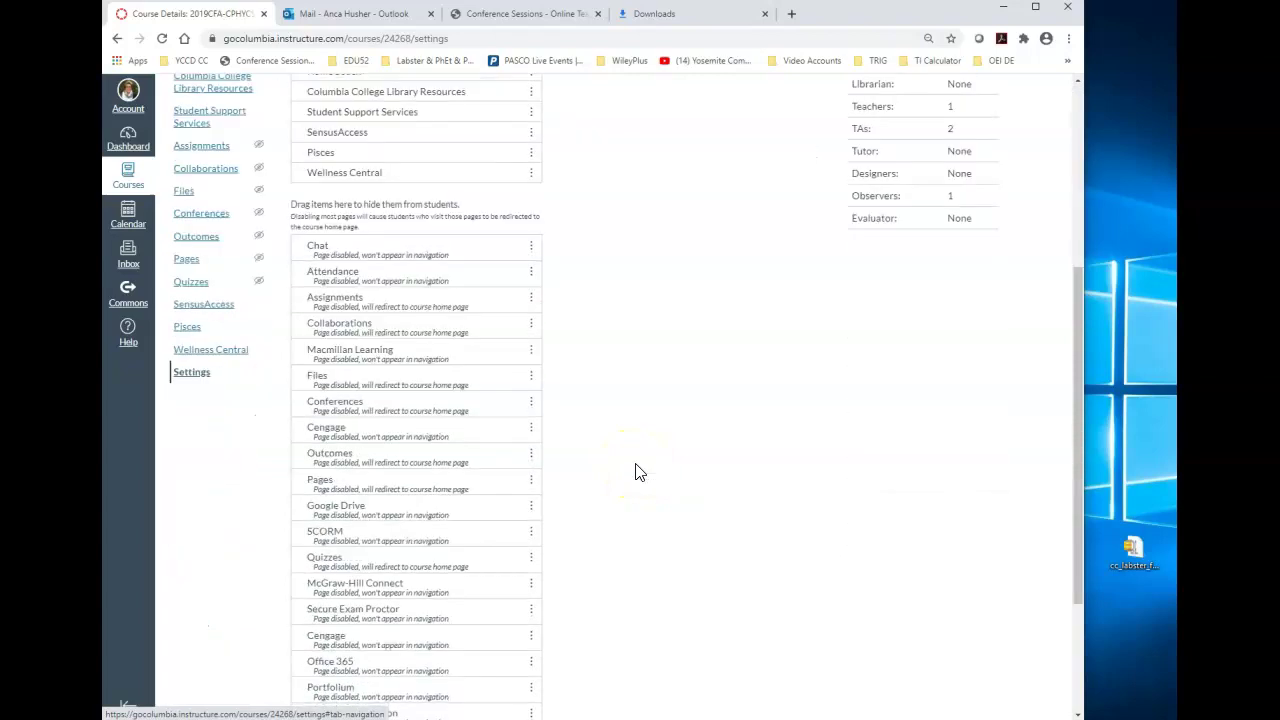
scroll(640, 472, "down", 5)
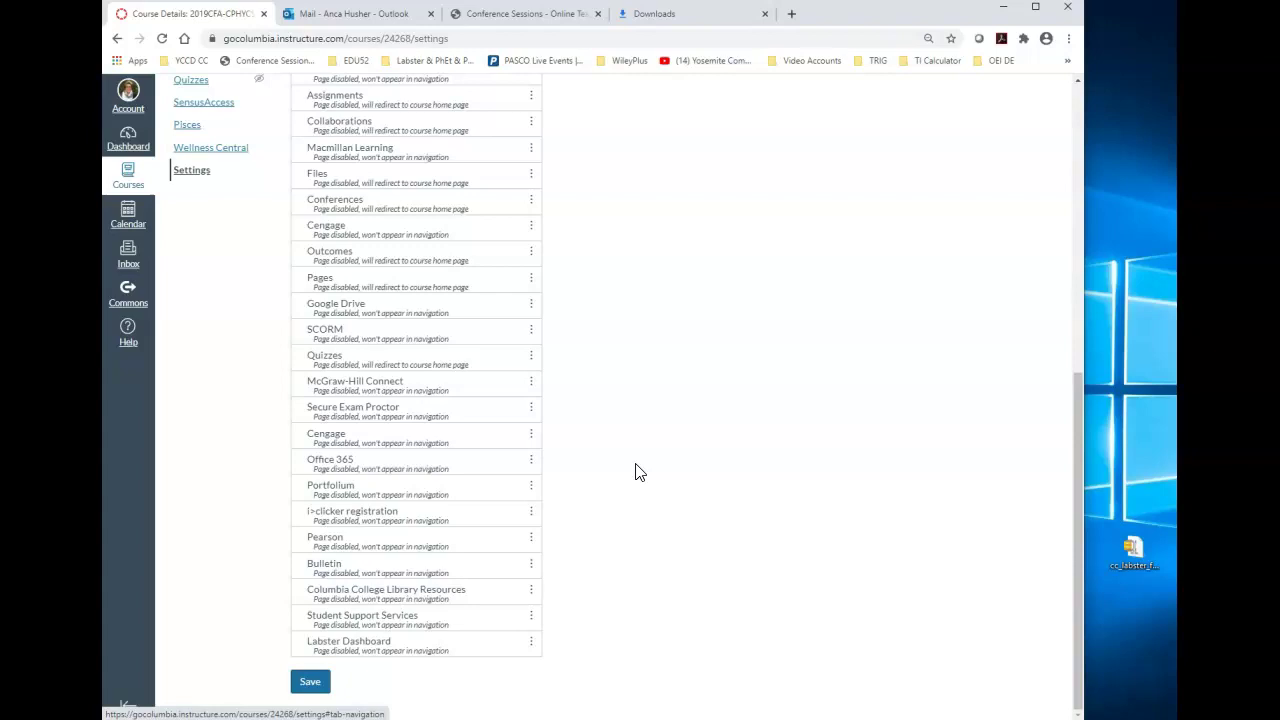
left_click(531, 641)
left_click(519, 678)
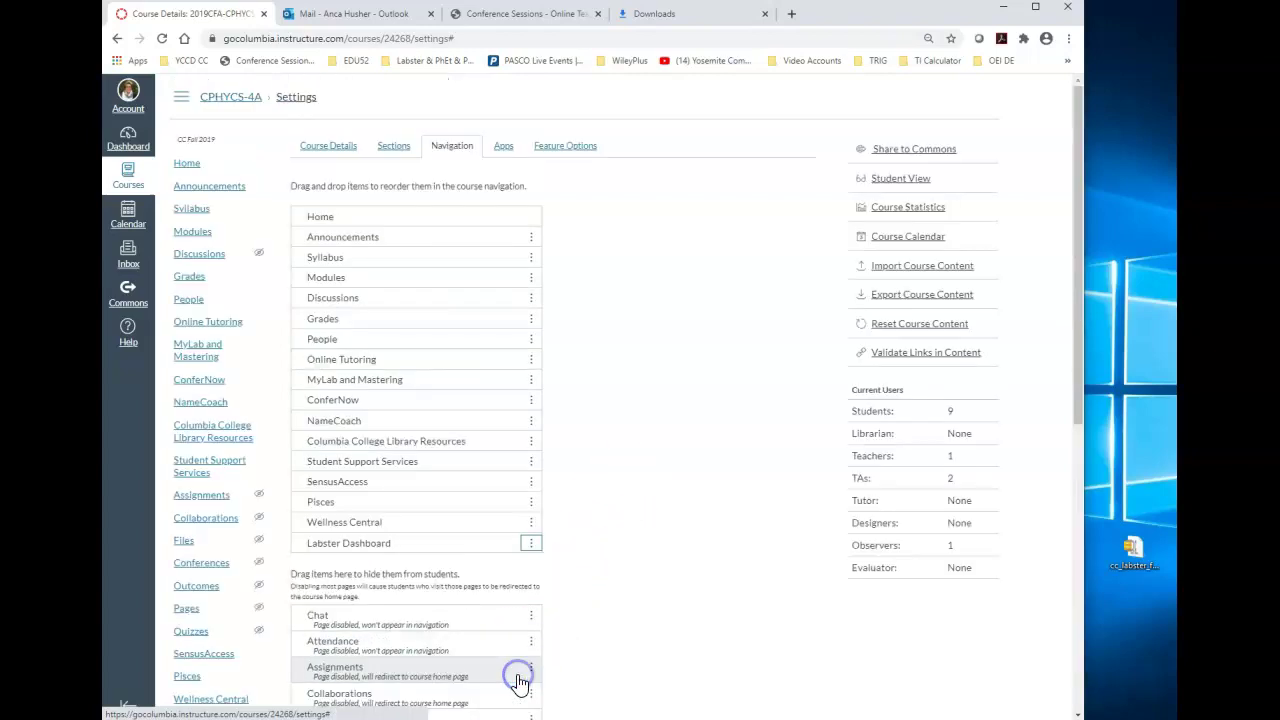
left_click_drag(335, 548, 362, 388)
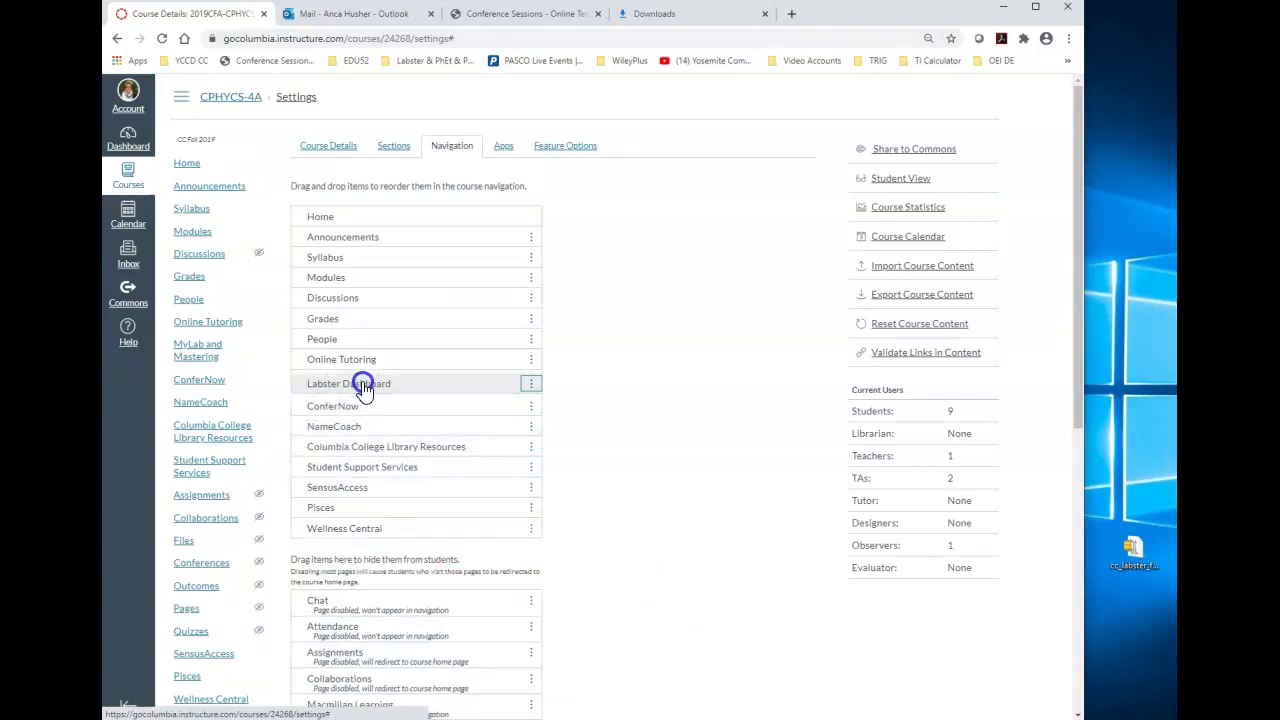
mouse_move(362, 388)
left_mouse_down()
mouse_move(401, 295)
mouse_move(412, 402)
mouse_move(400, 385)
left_mouse_up()
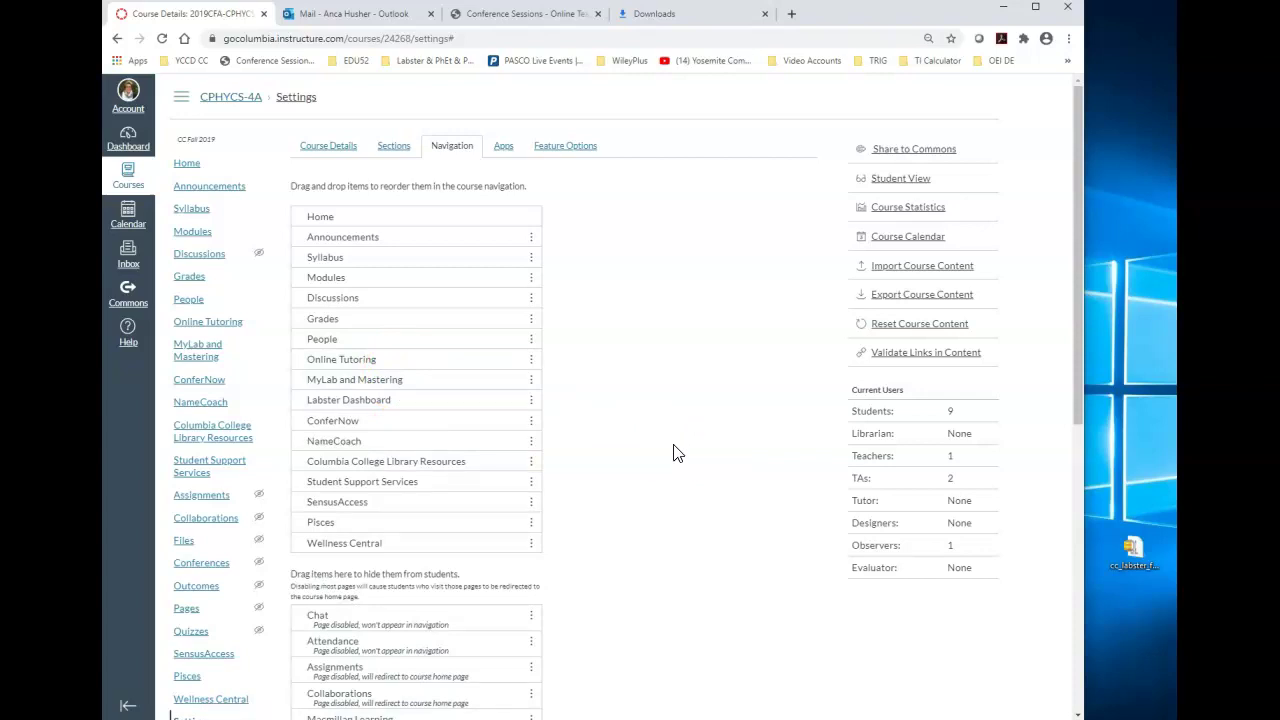
scroll(690, 540, "down", 8)
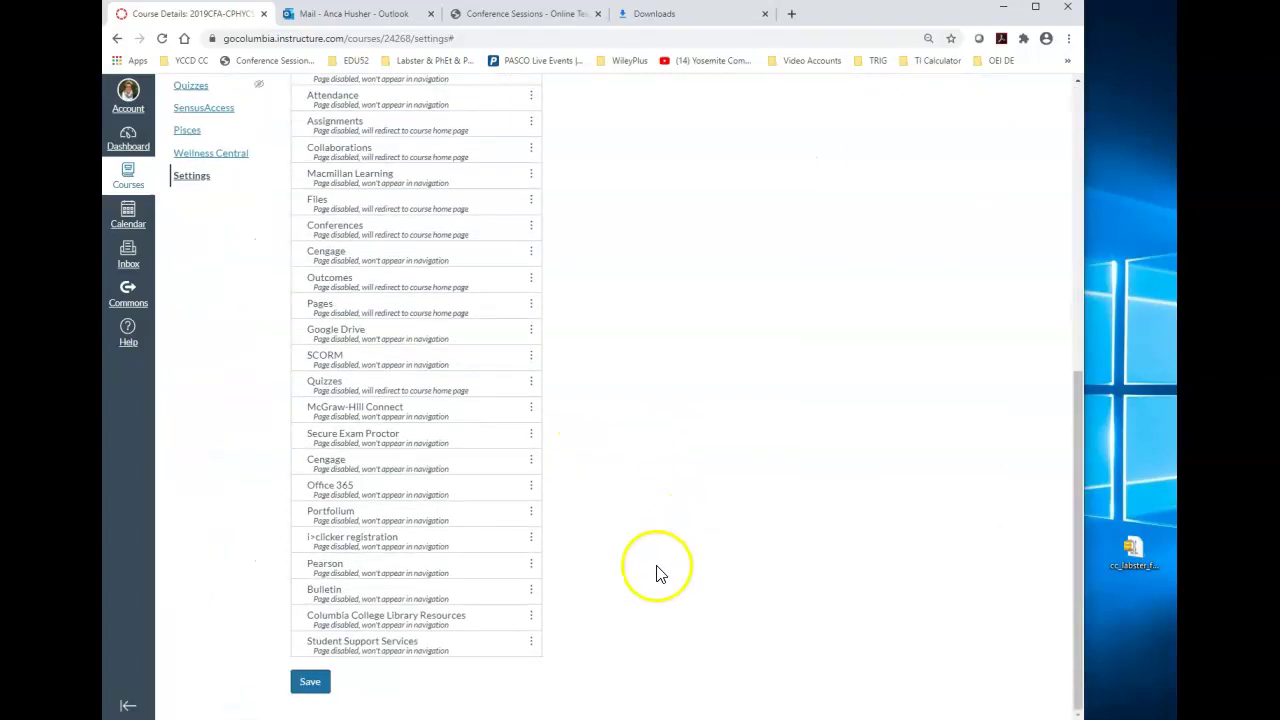
left_click(310, 682)
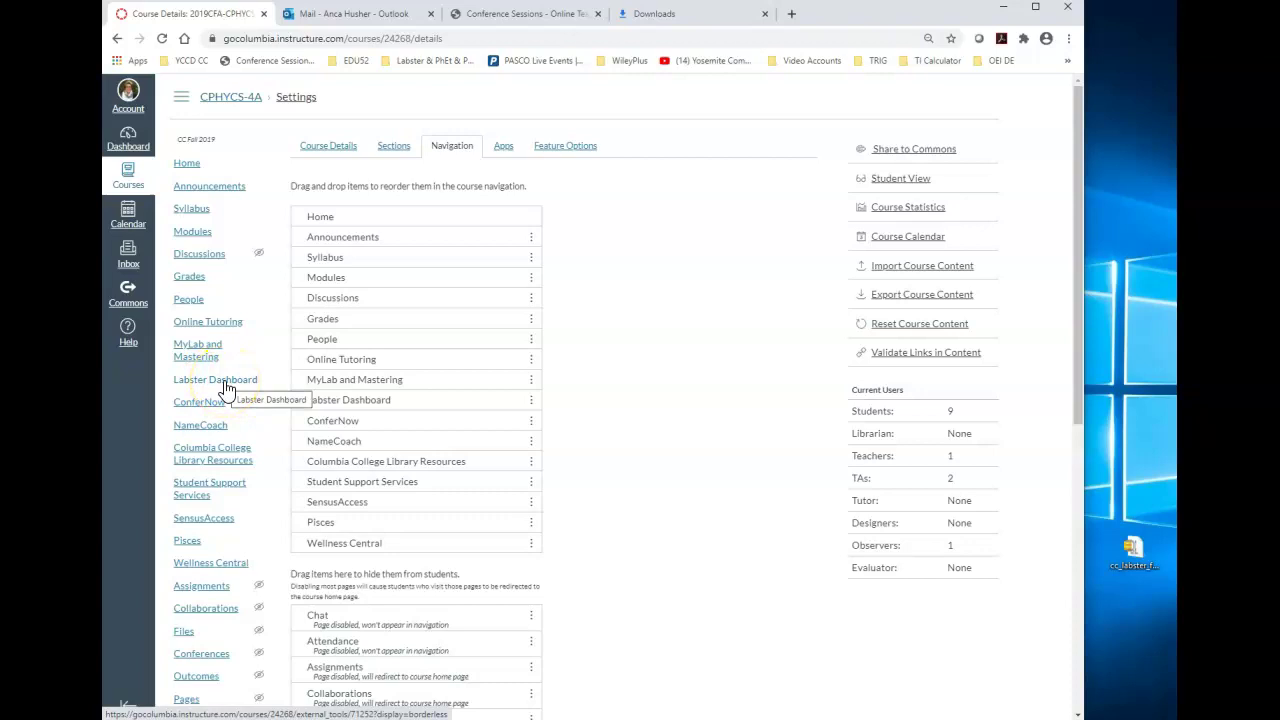
Open Labster Dashboard, begin 'Set up your dashboard', then return to course settings
left_click(328, 145)
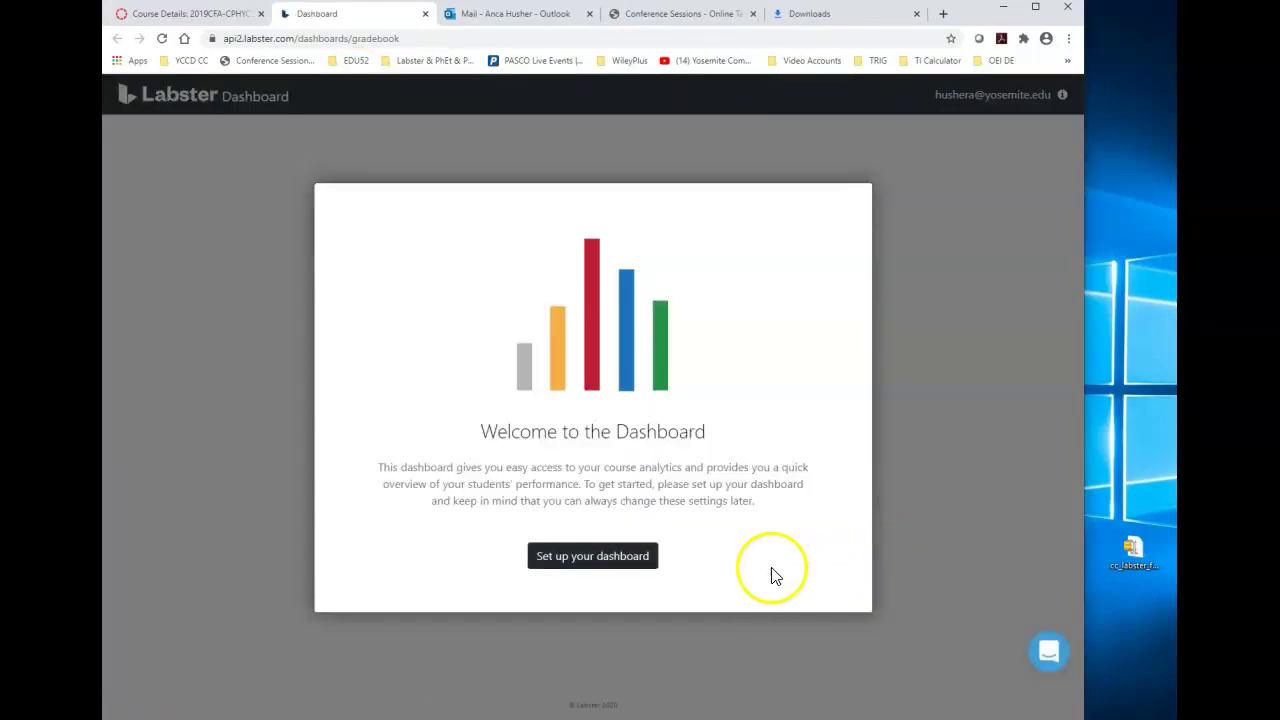
left_click(625, 560)
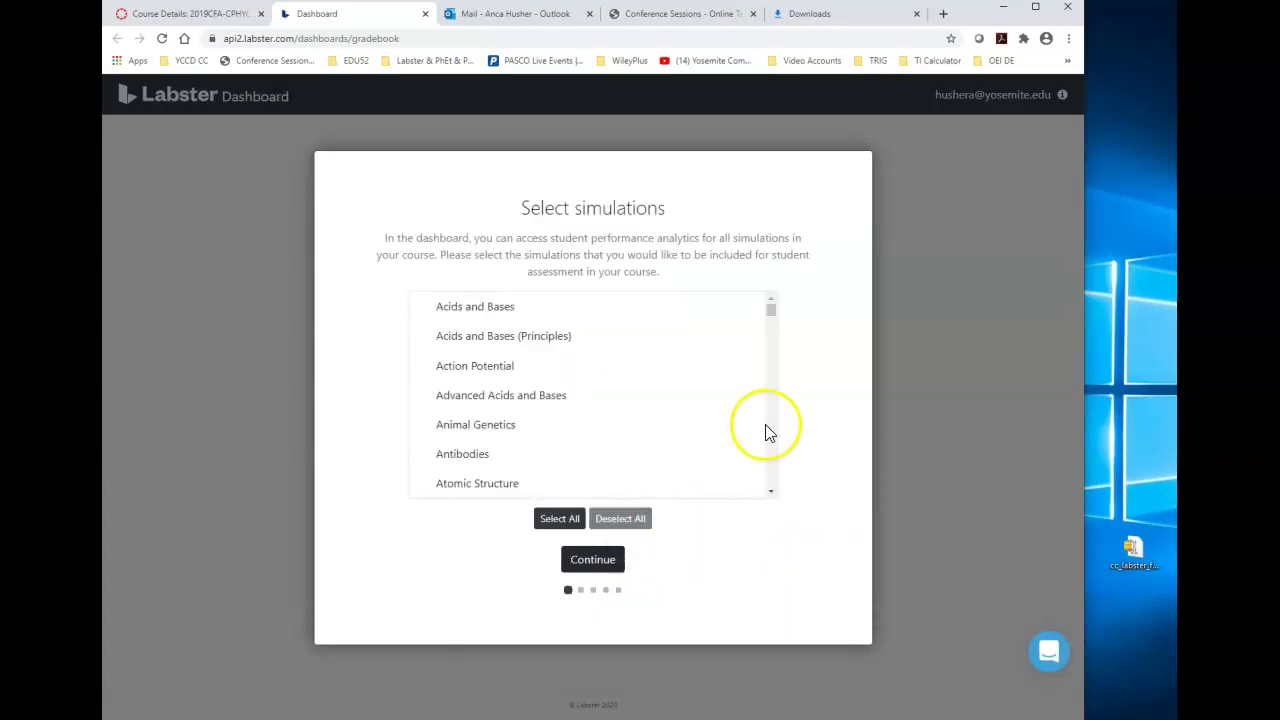
scroll(460, 418, "down", 5)
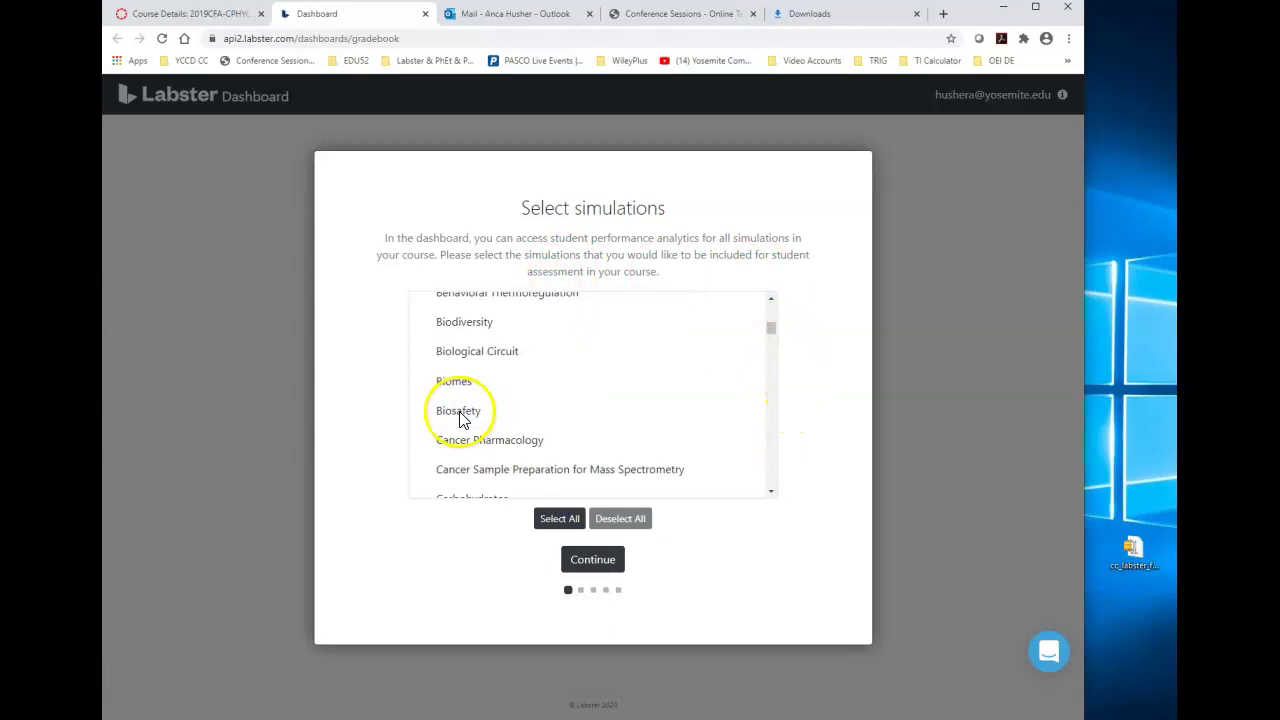
scroll(460, 418, "down", 3)
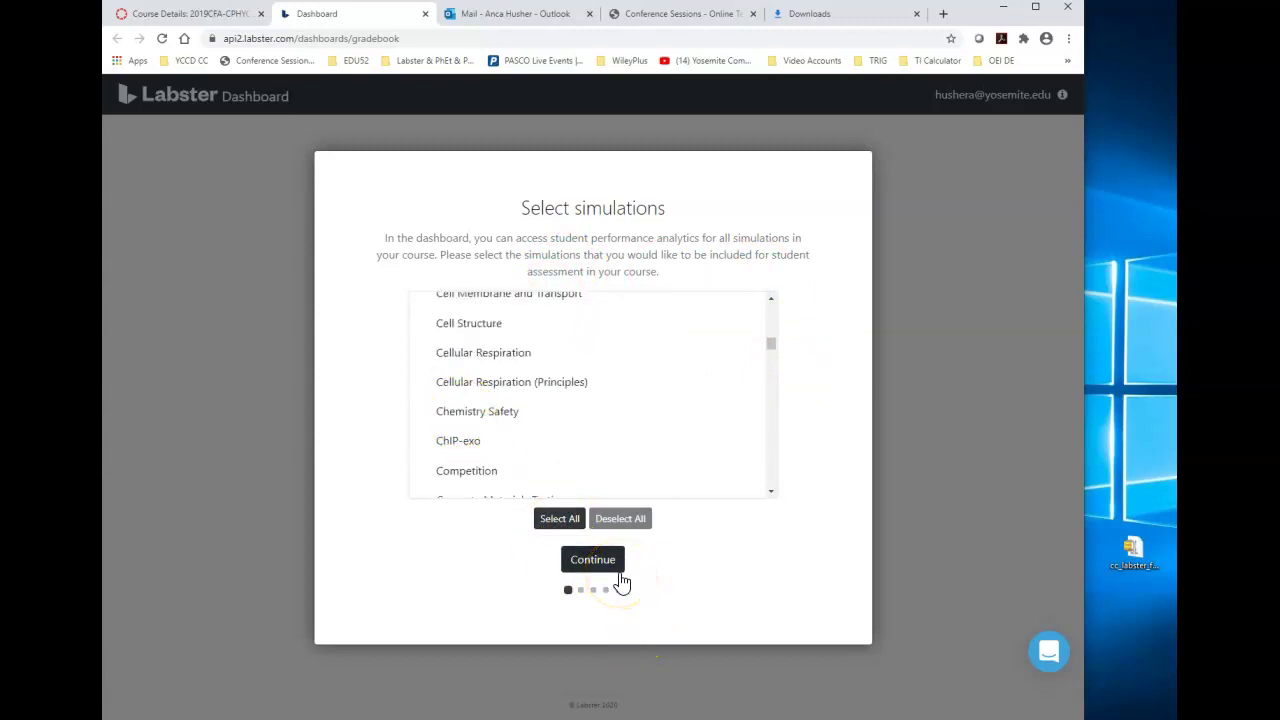
left_click(190, 13)
Close the Labster Dashboard tab and reach Import Course Content via Home and Settings
left_click(424, 13)
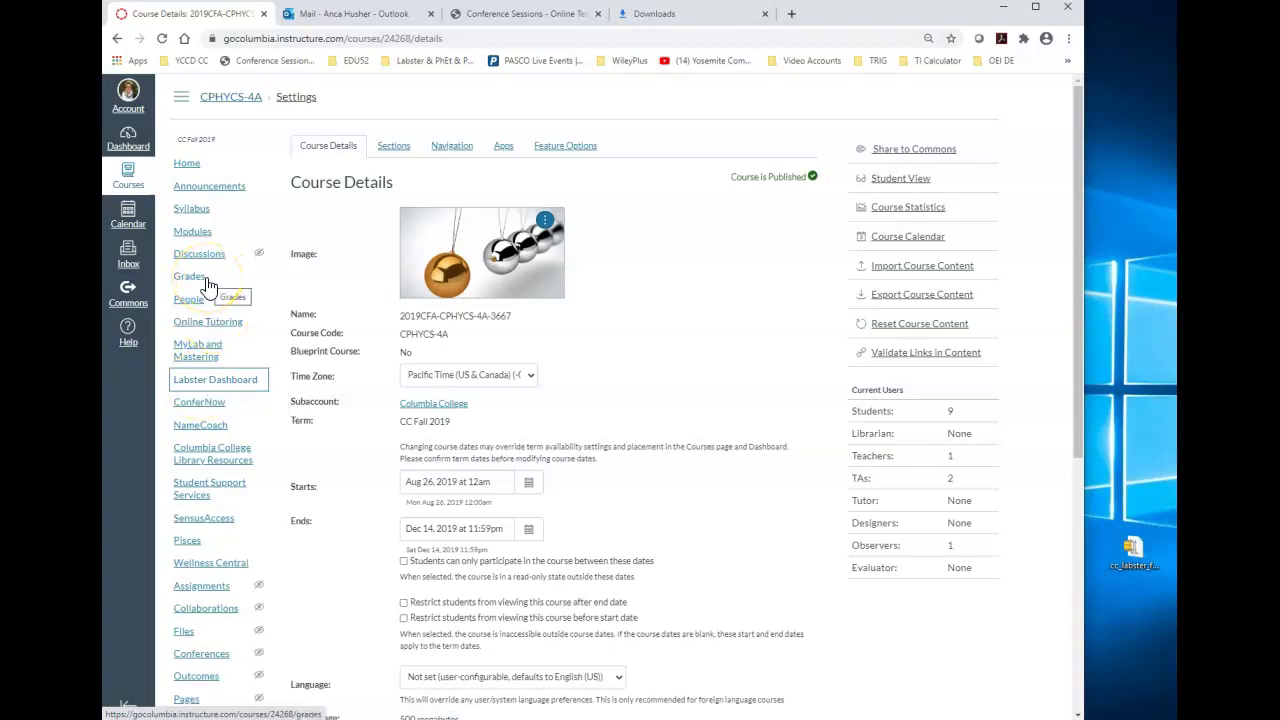
left_click(187, 163)
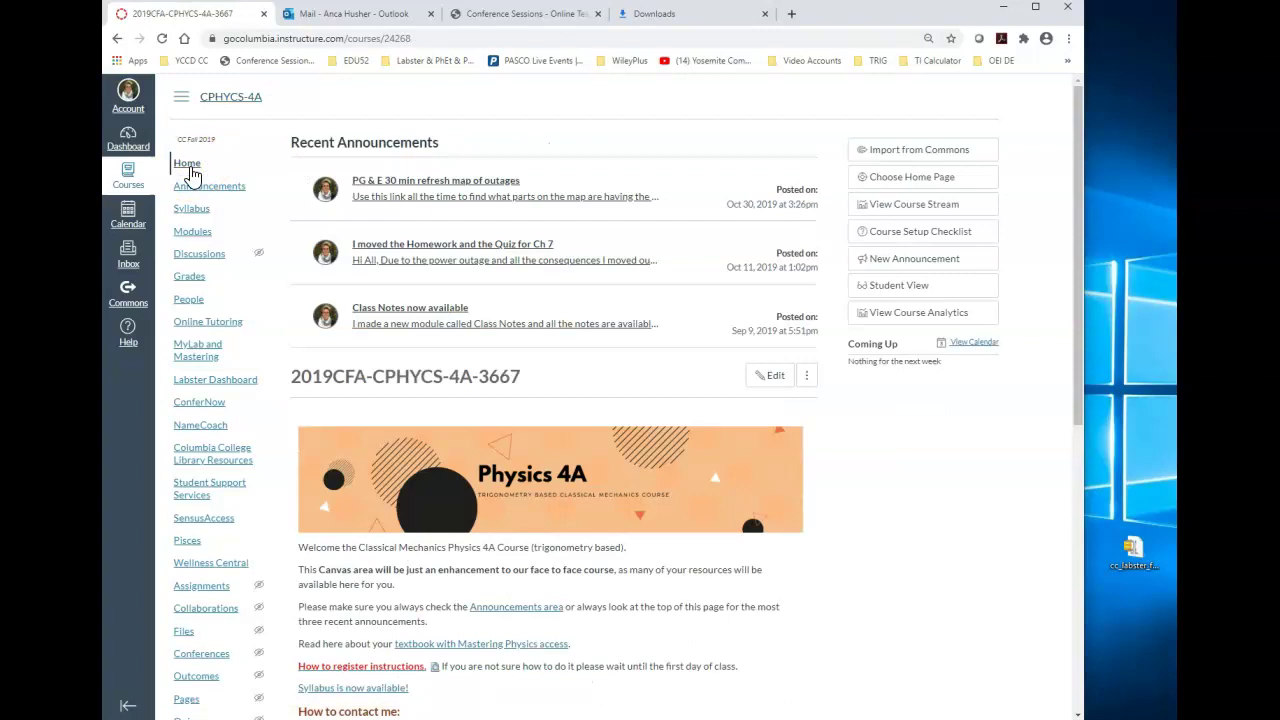
scroll(192, 172, "down", 4)
left_click(185, 396)
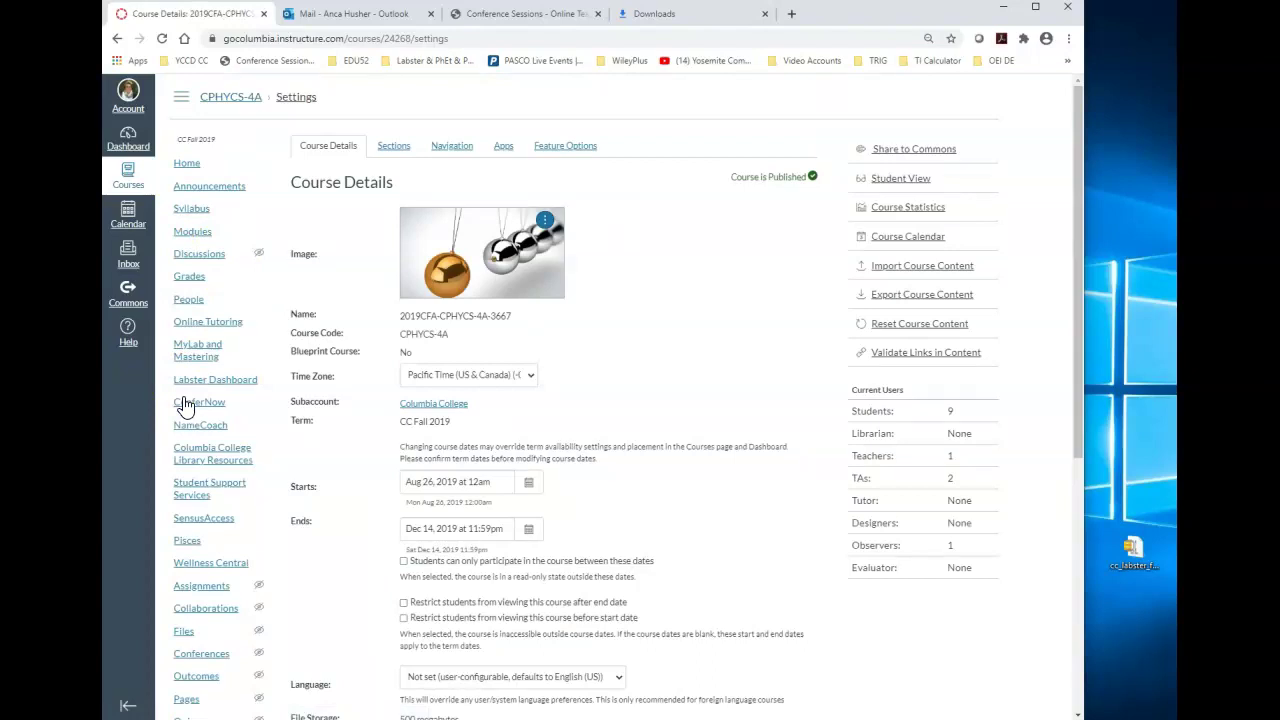
left_click(918, 266)
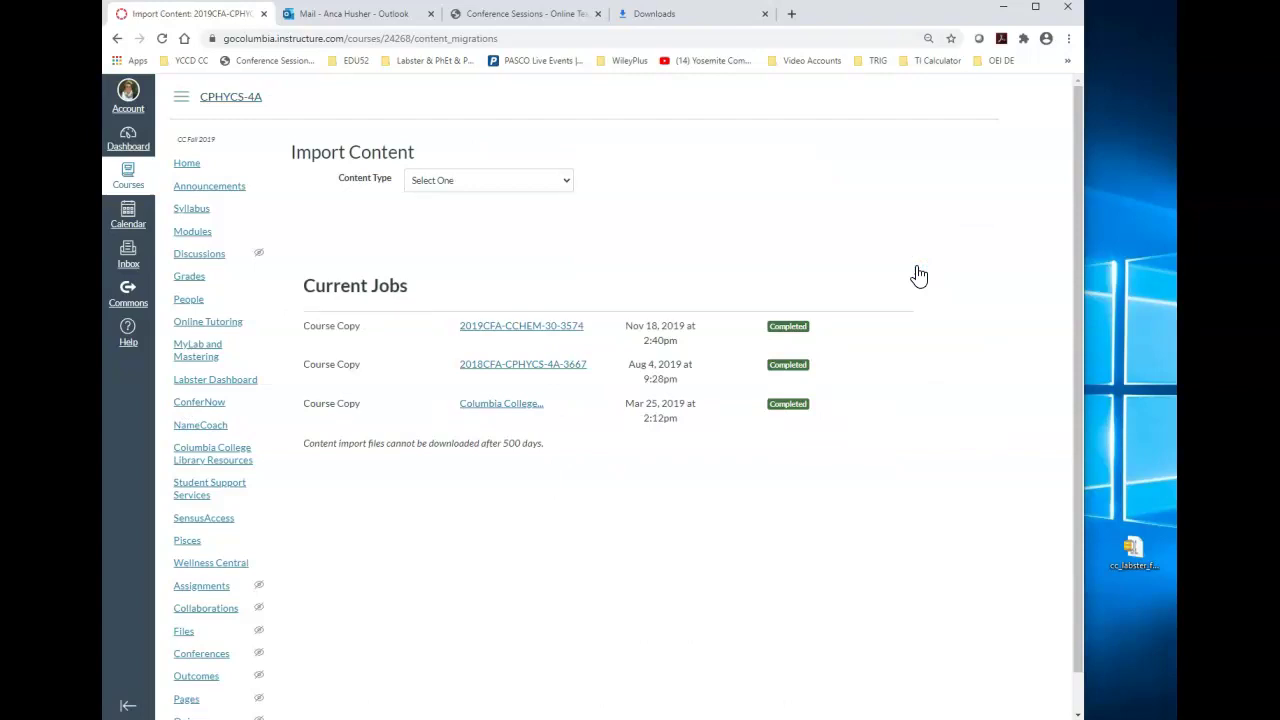
Configure a Common Cartridge 1.x import of cc_labster_full_catalog.zip with All content selected
left_click(1130, 548)
left_click(568, 181)
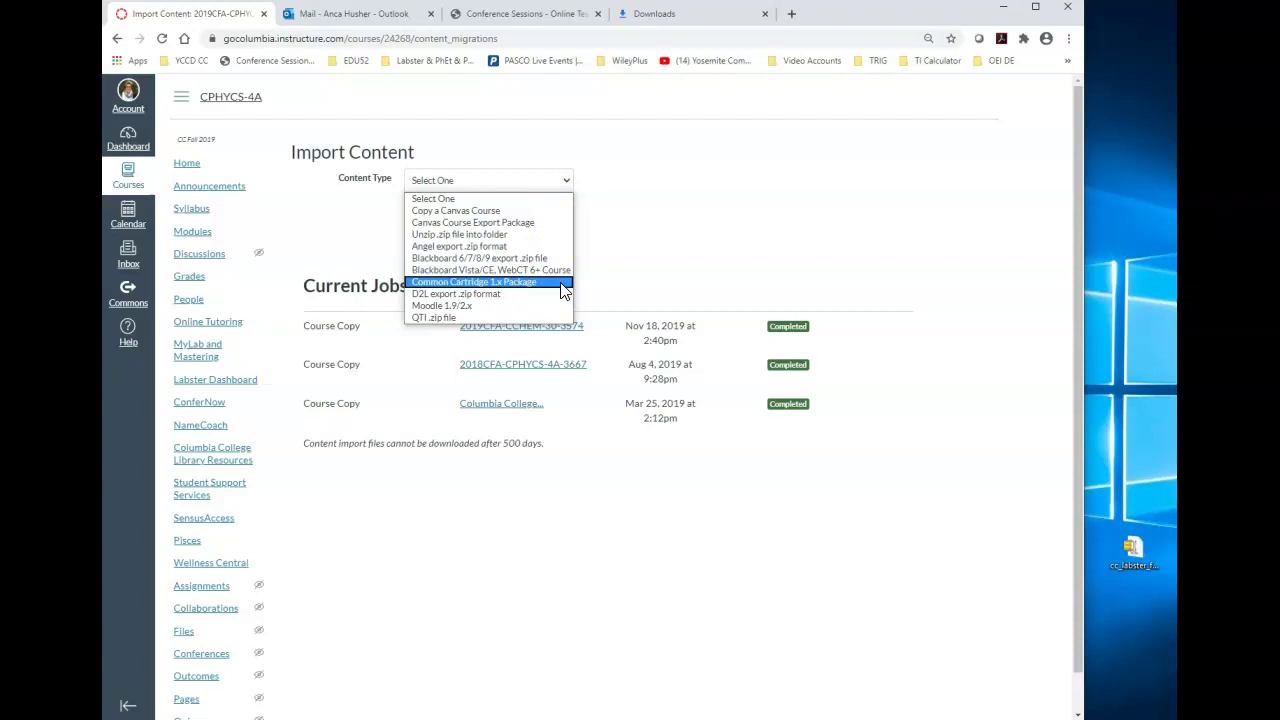
left_click(563, 283)
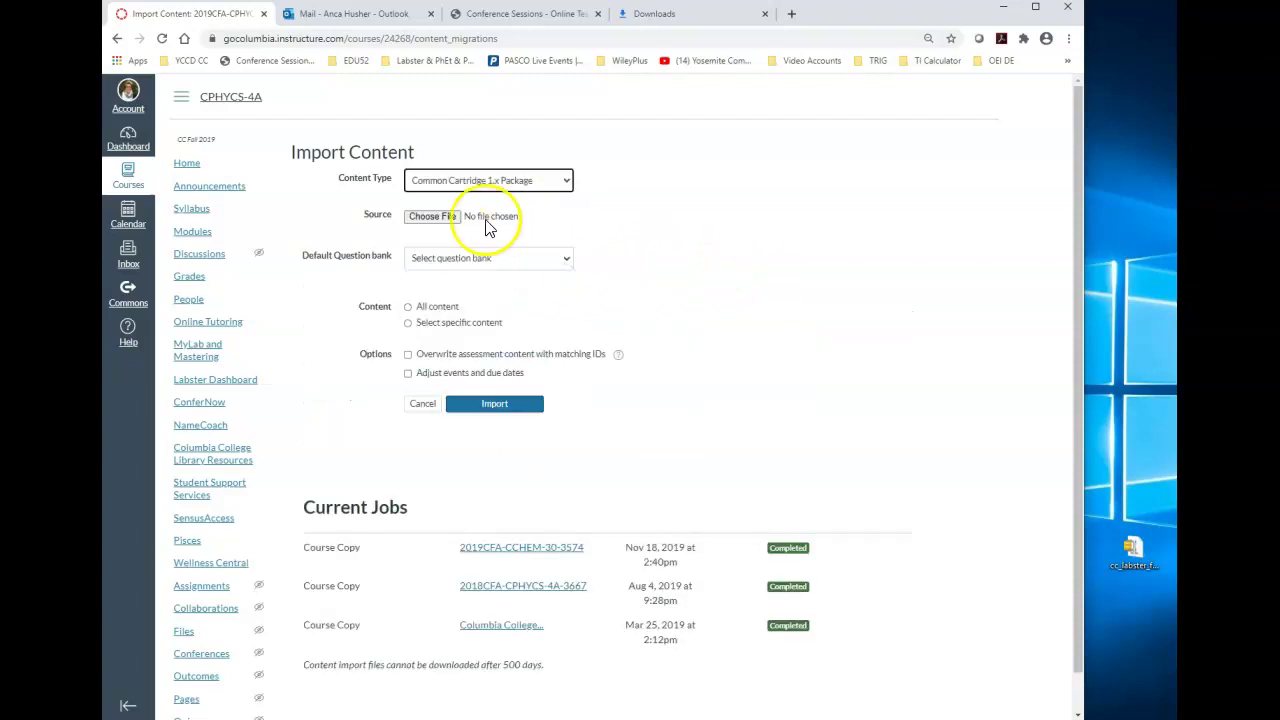
left_click(432, 216)
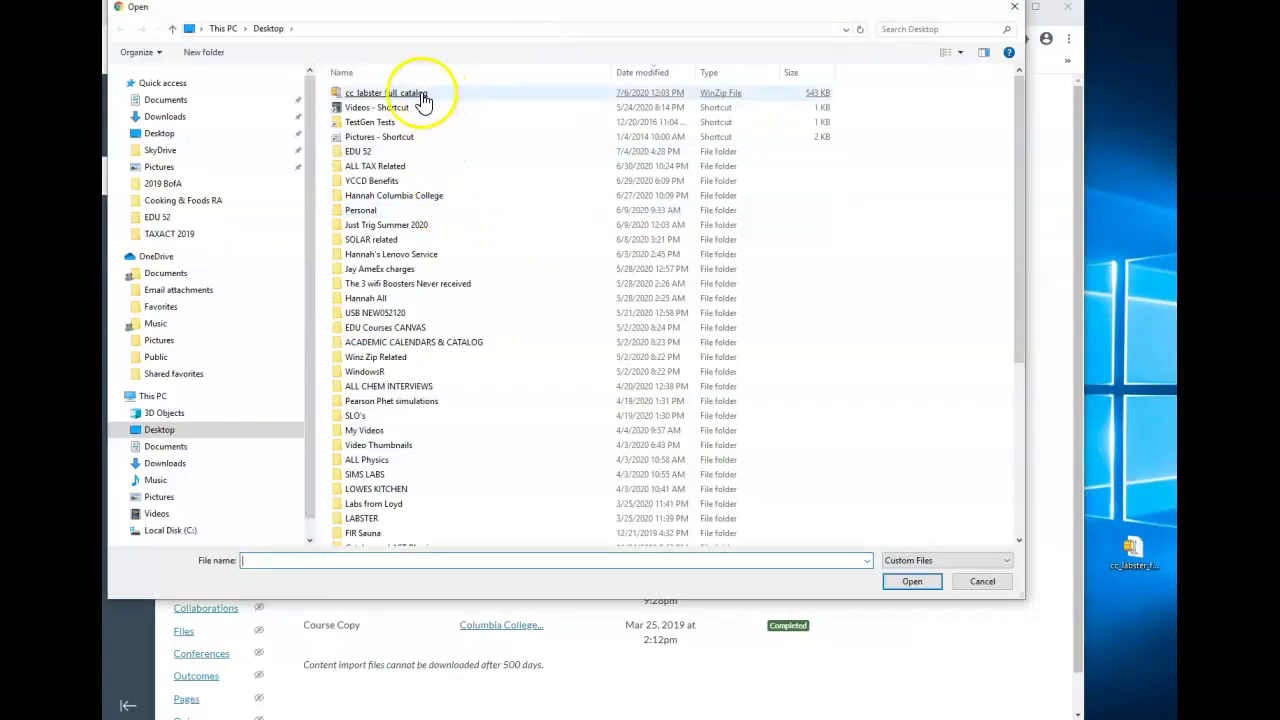
double_click(420, 93)
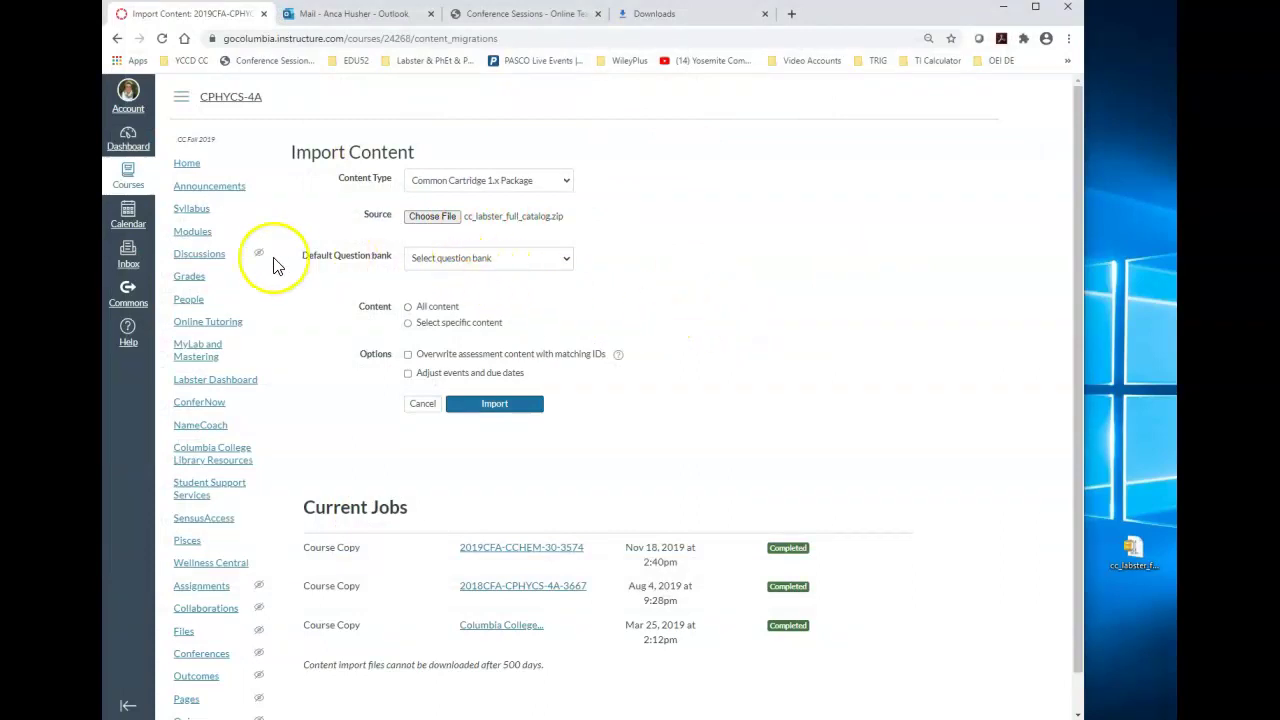
left_click(566, 261)
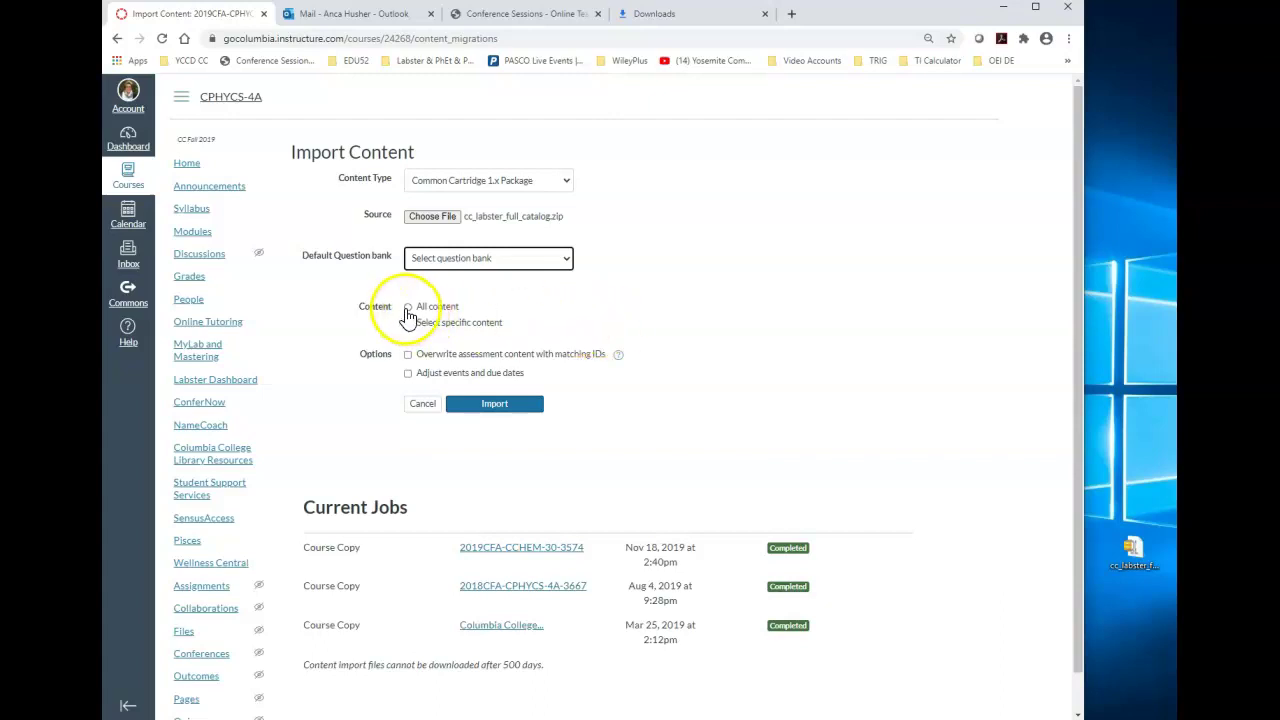
left_click(407, 307)
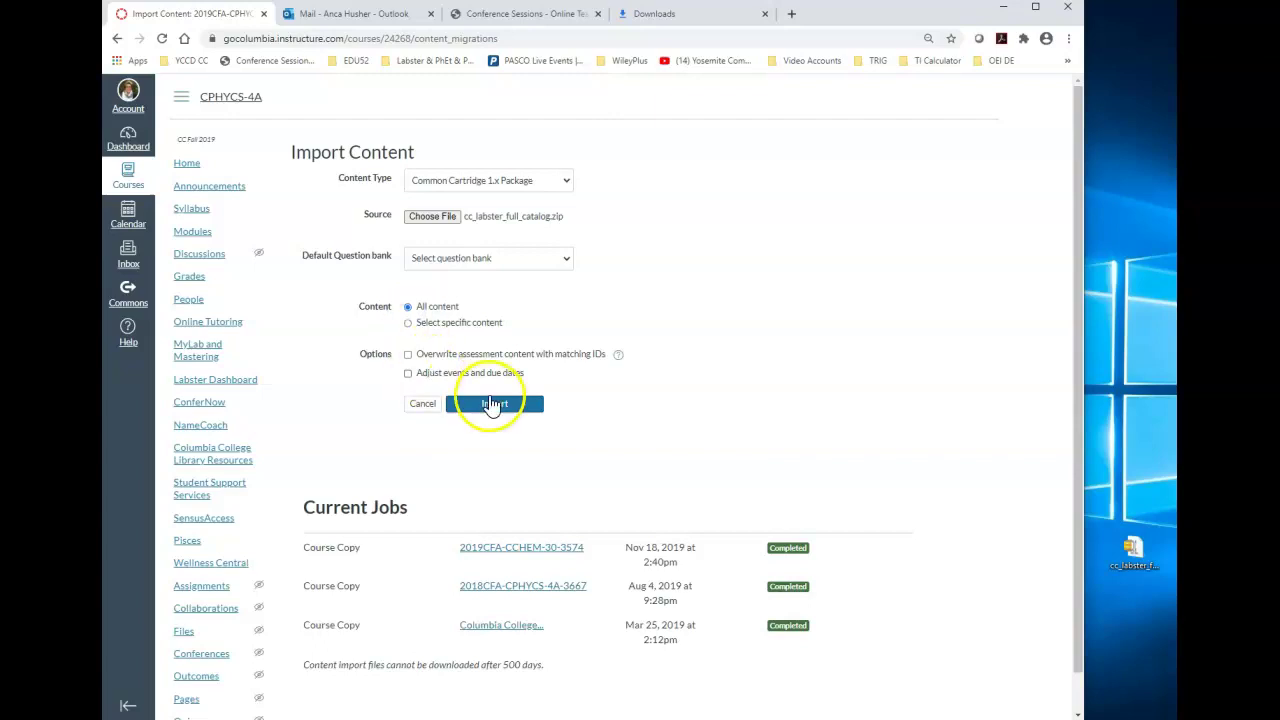
Start the Labster catalog import and wait for the job to show Completed
left_click(494, 403)
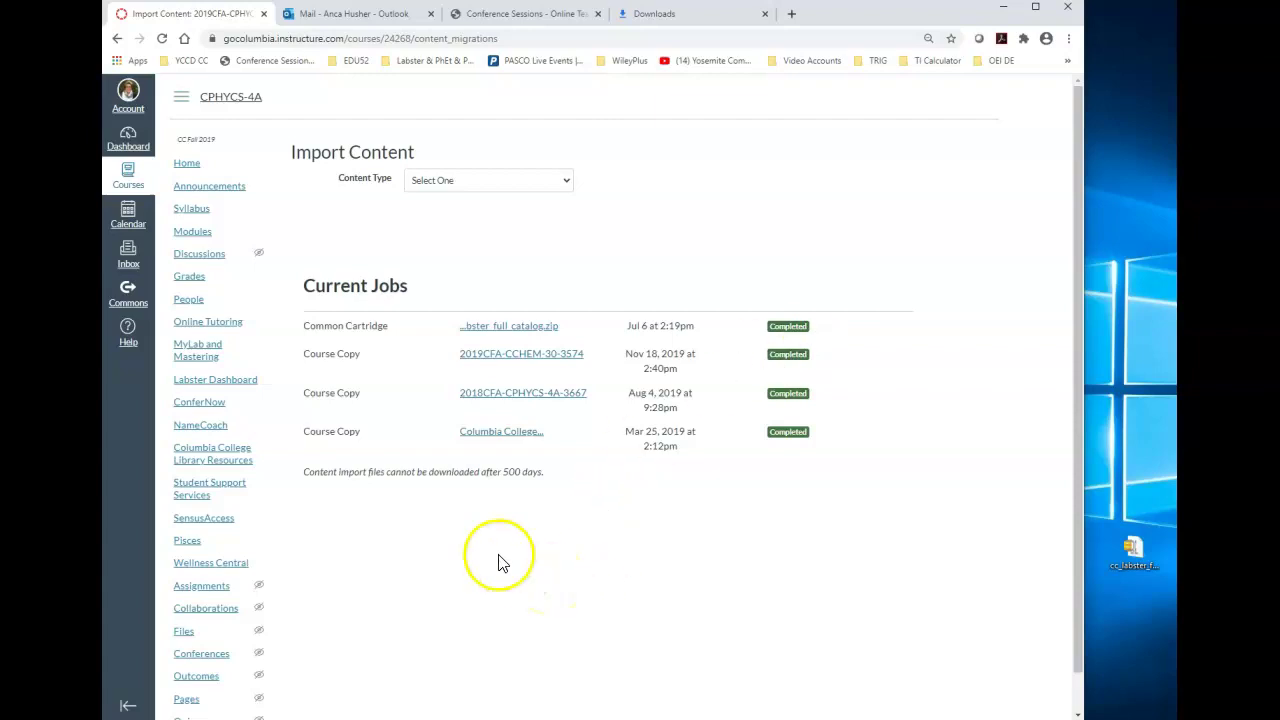
From Assignments, expand the Simulations group and publish Springs and Masses and Labster Demo
left_click(202, 586)
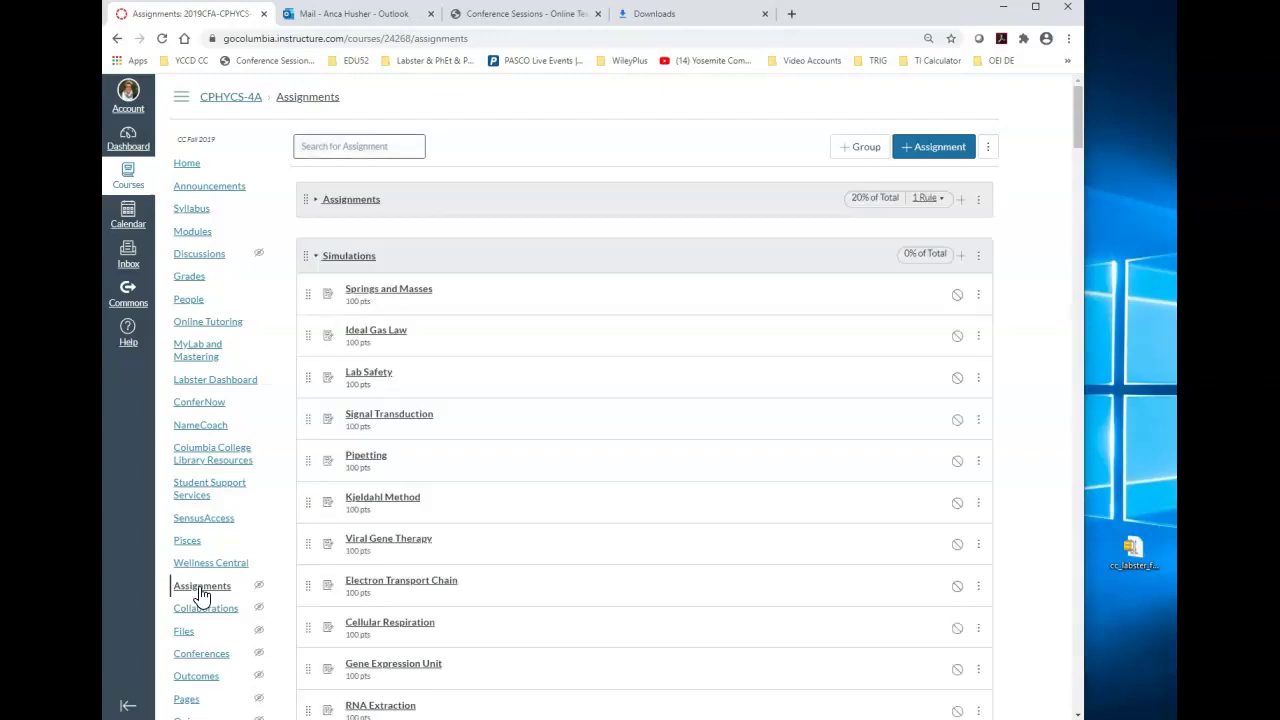
left_click(315, 199)
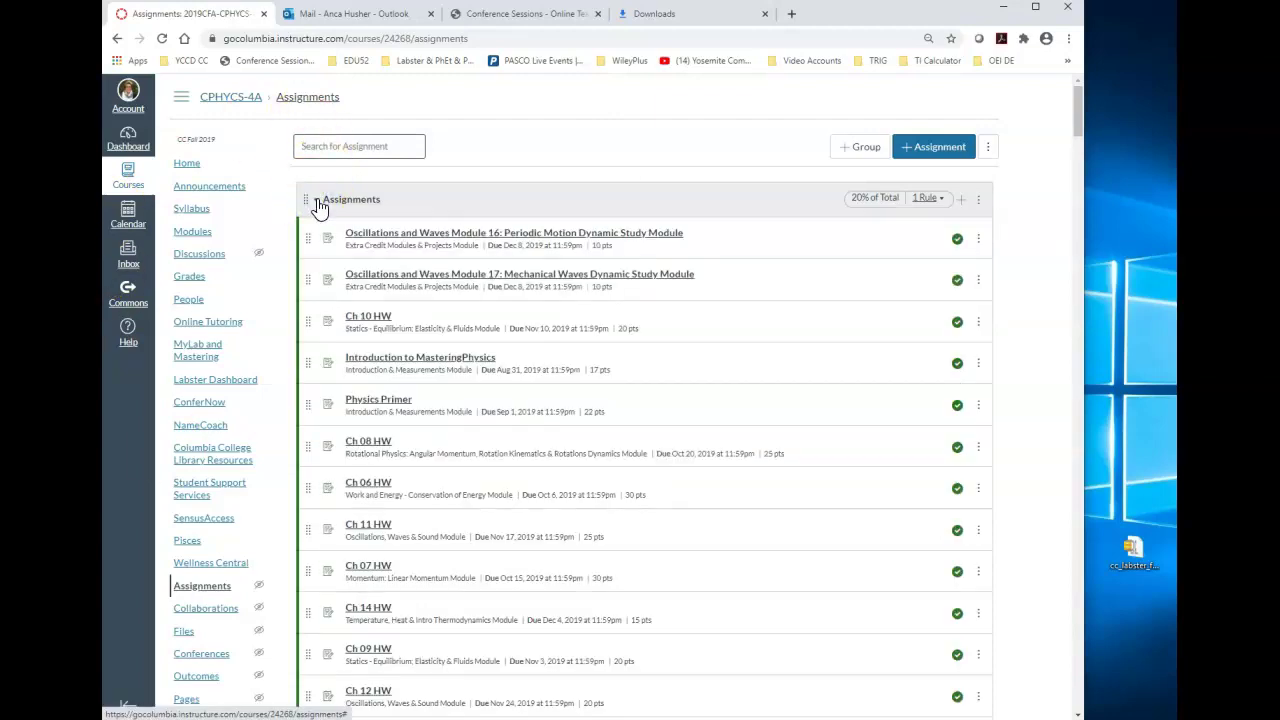
left_click(315, 199)
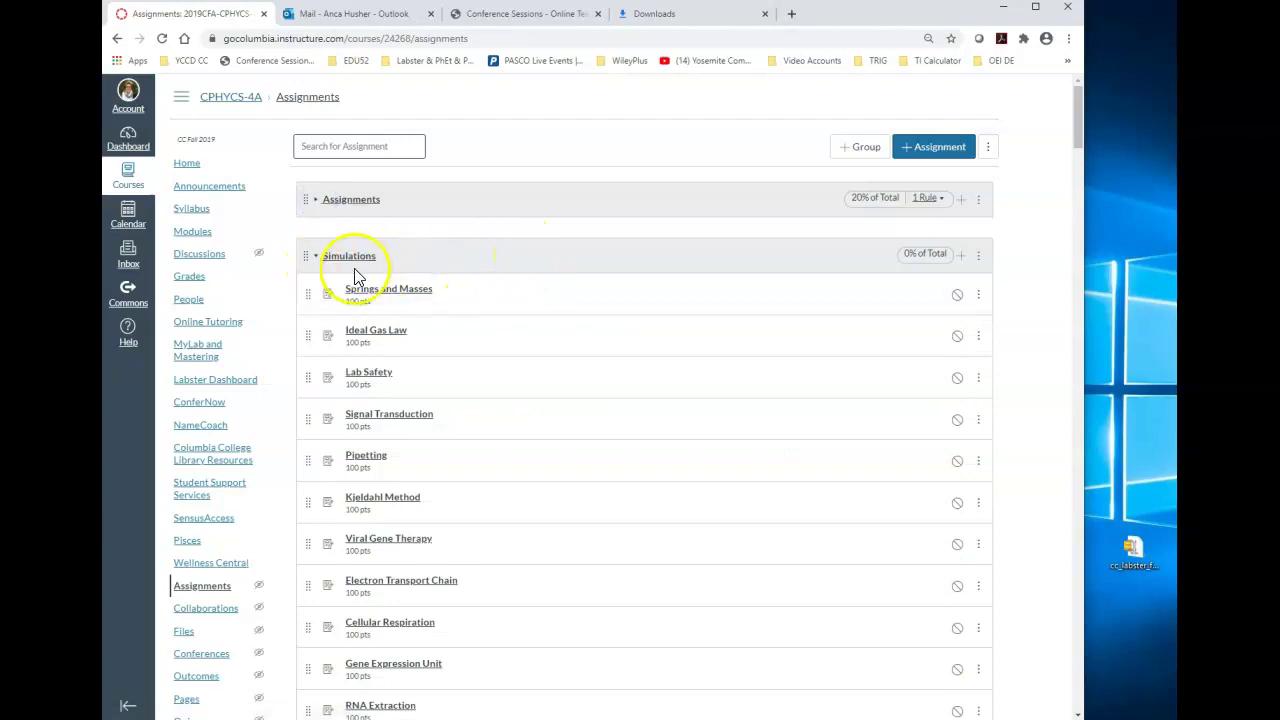
left_click(315, 256)
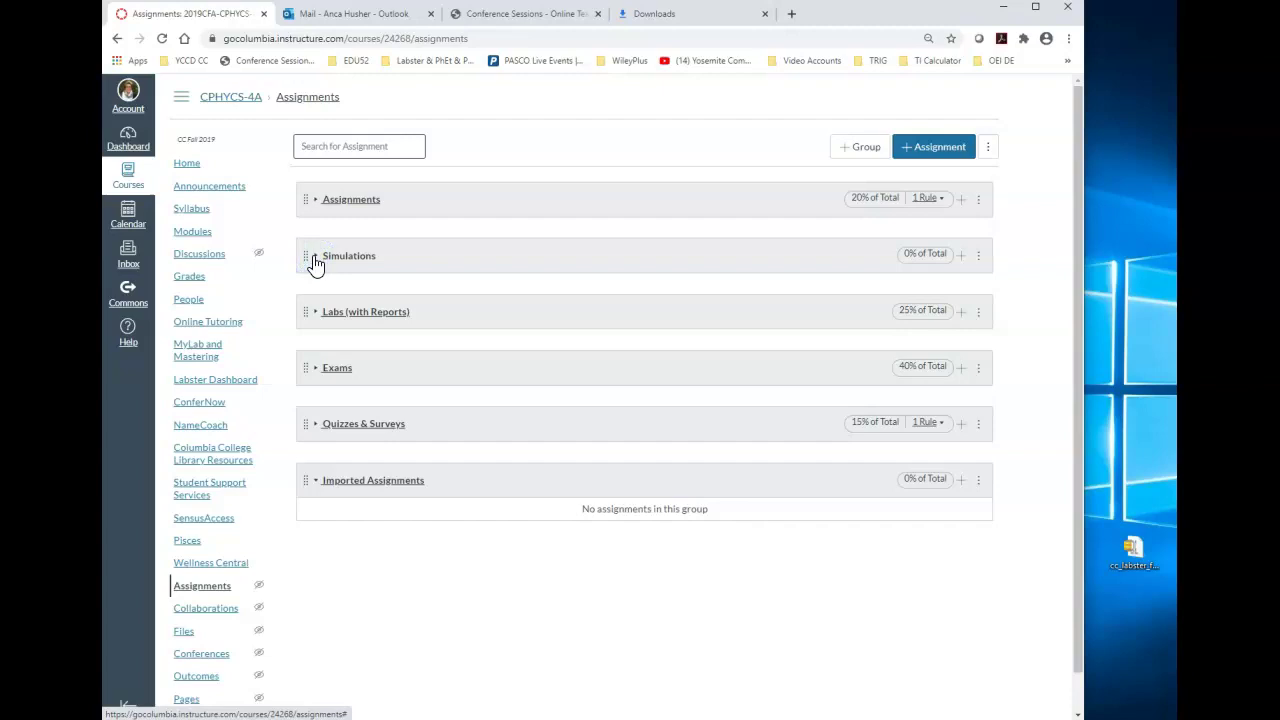
left_click(315, 258)
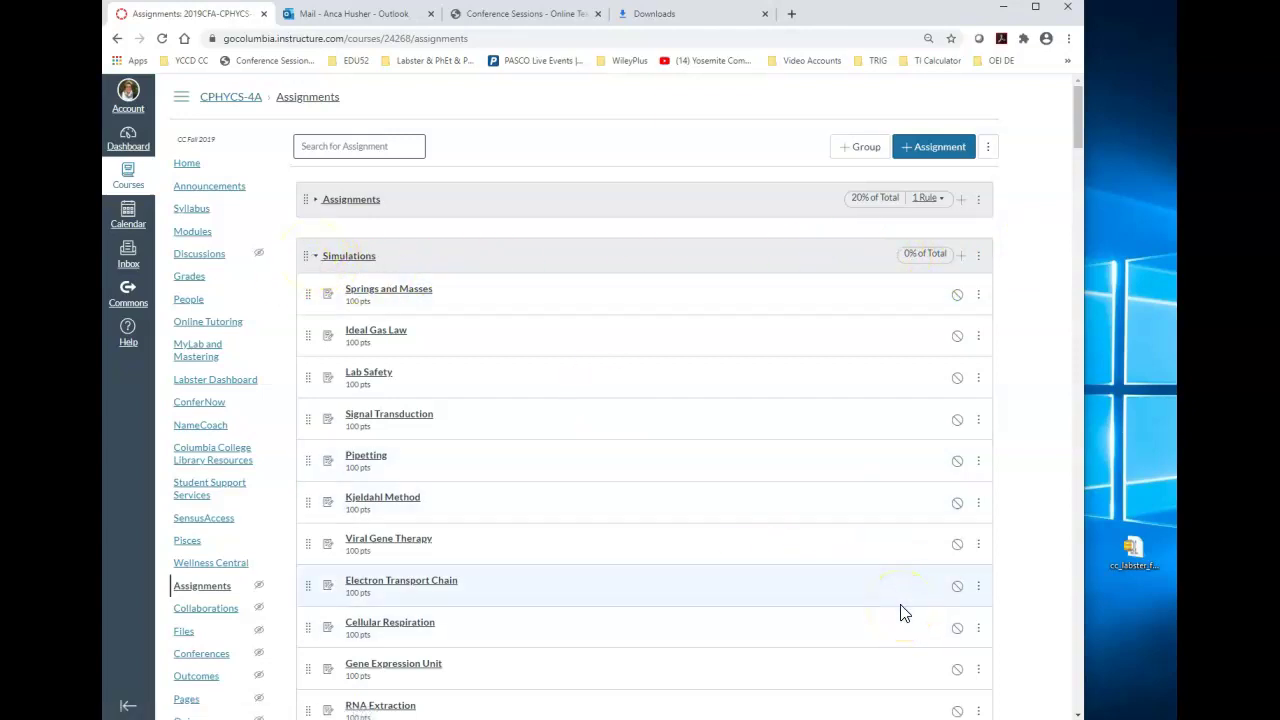
scroll(698, 415, "down", 3)
scroll(698, 415, "down", 2)
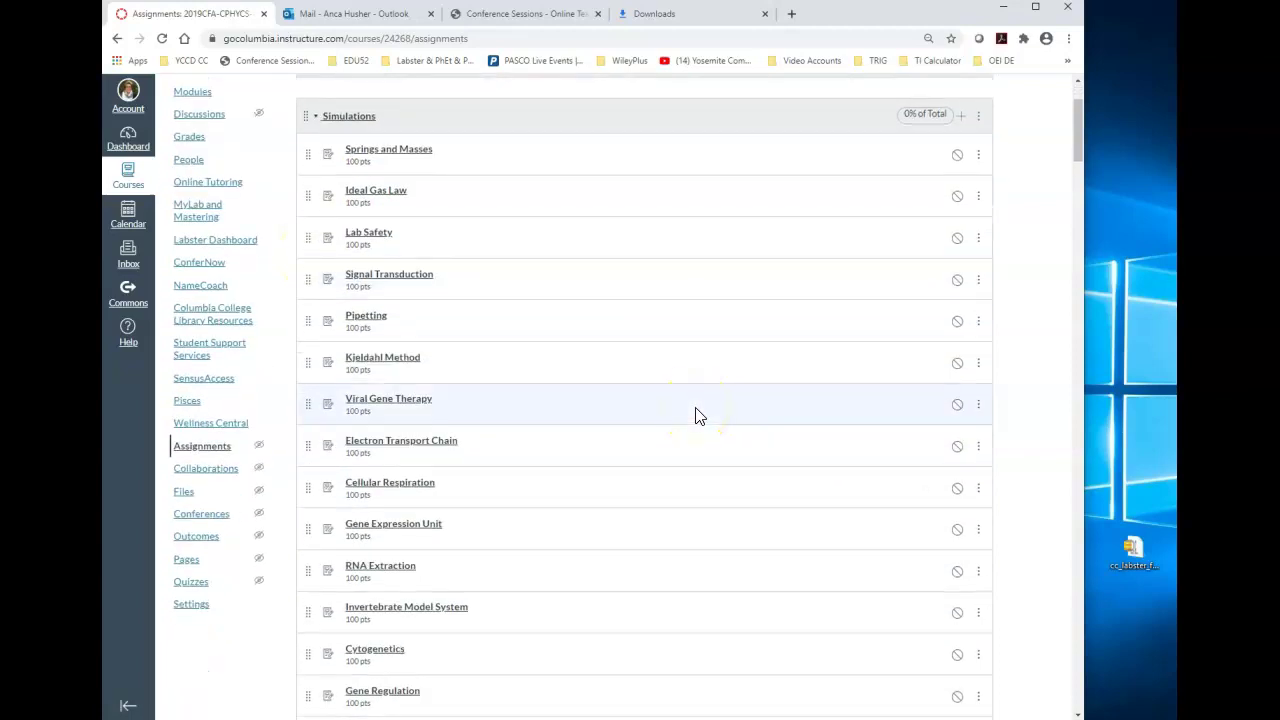
scroll(698, 415, "up", 3)
left_click(957, 294)
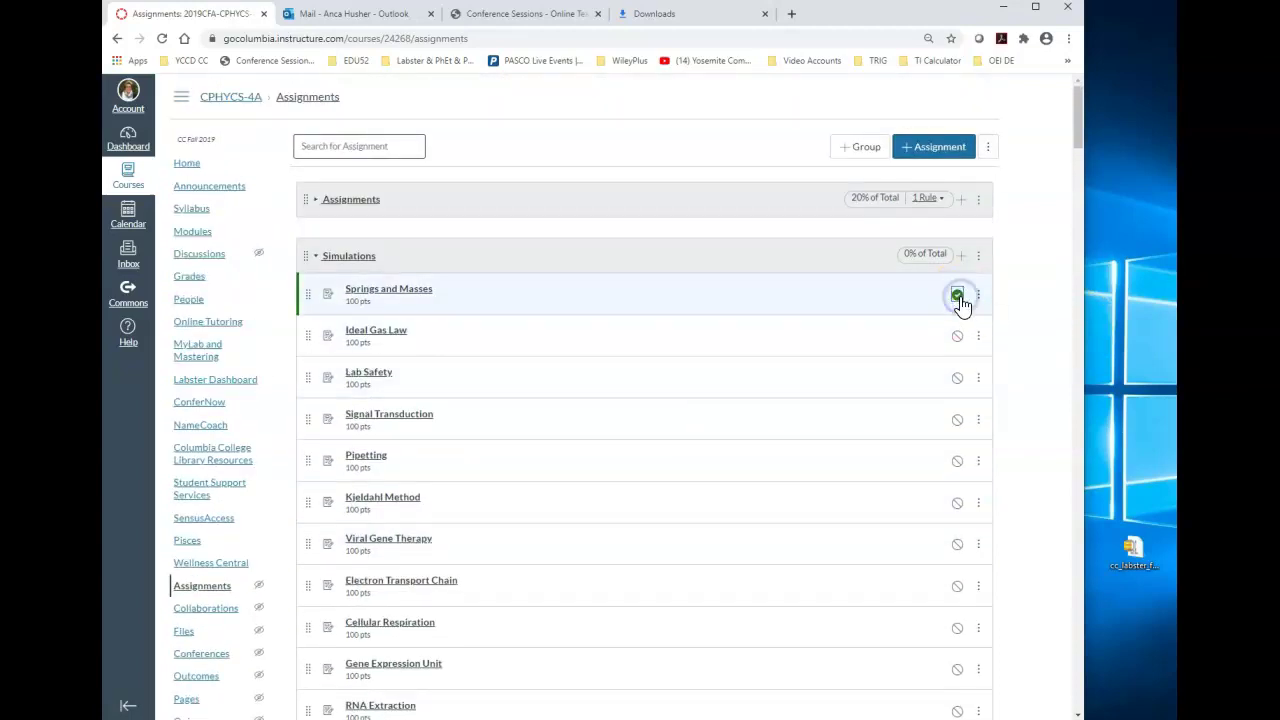
scroll(920, 495, "down", 3)
scroll(930, 500, "down", 2)
scroll(937, 508, "down", 3)
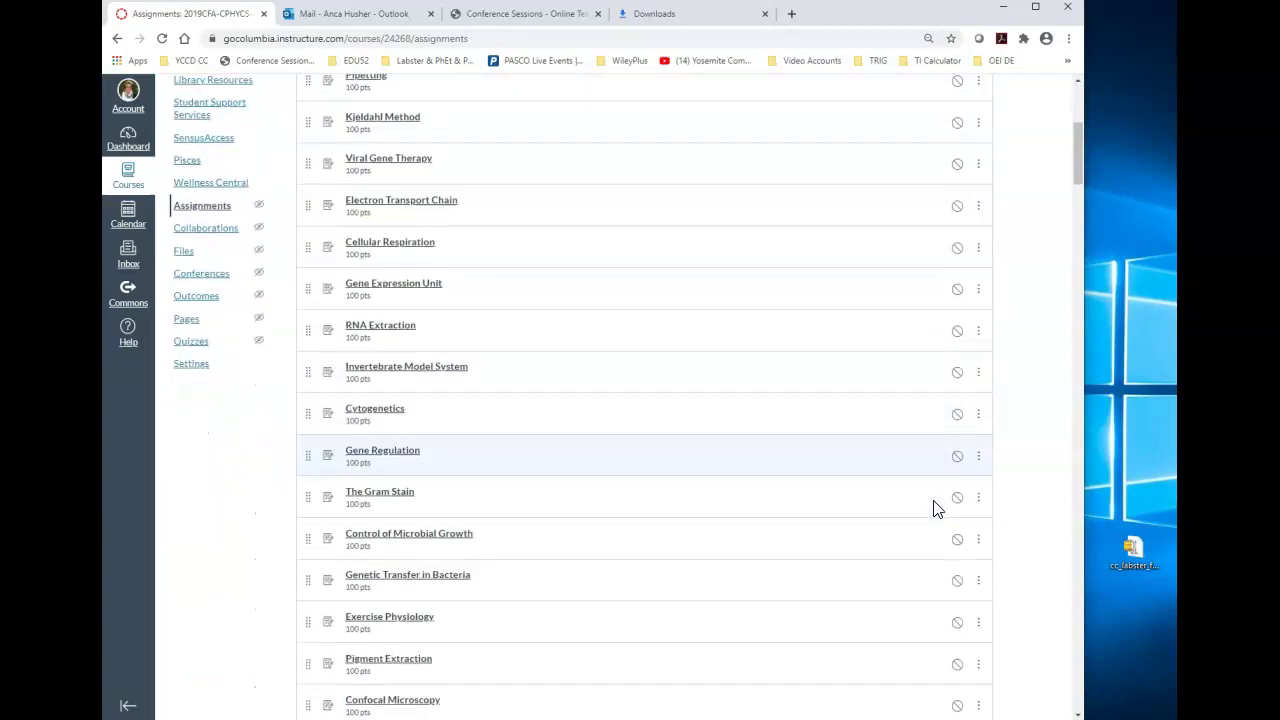
scroll(937, 508, "down", 3)
scroll(937, 508, "down", 3)
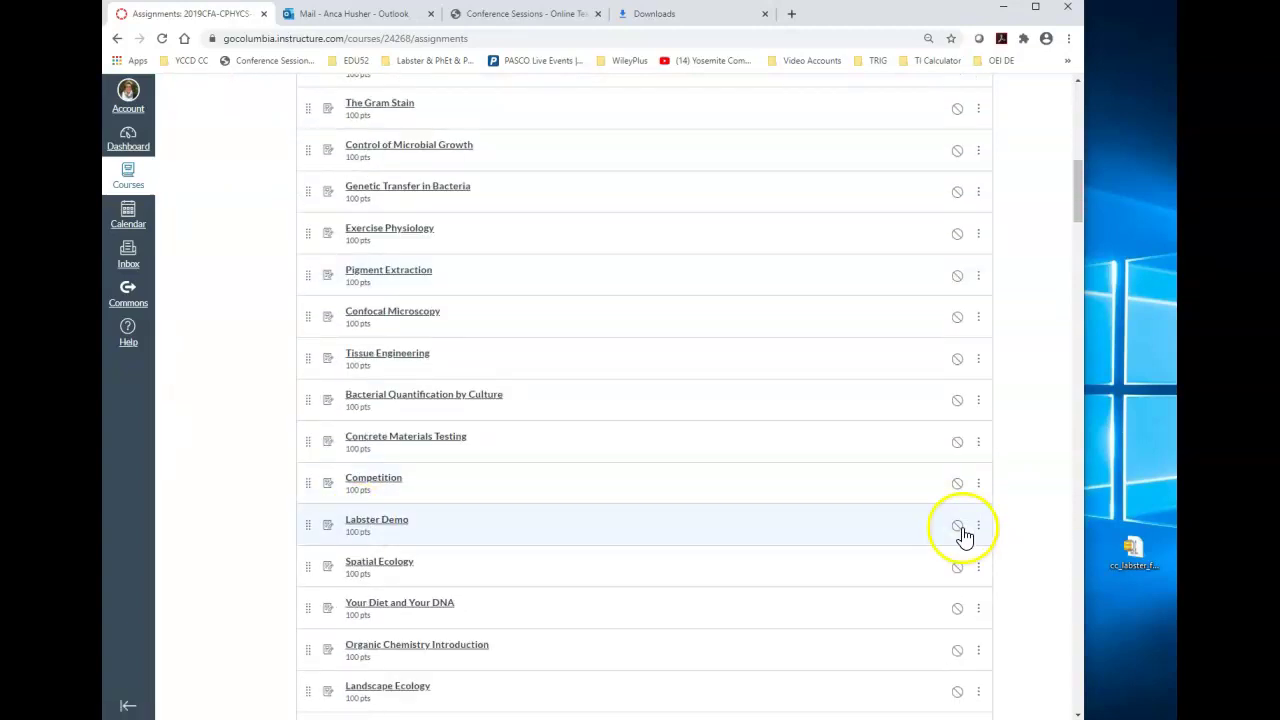
left_click(958, 527)
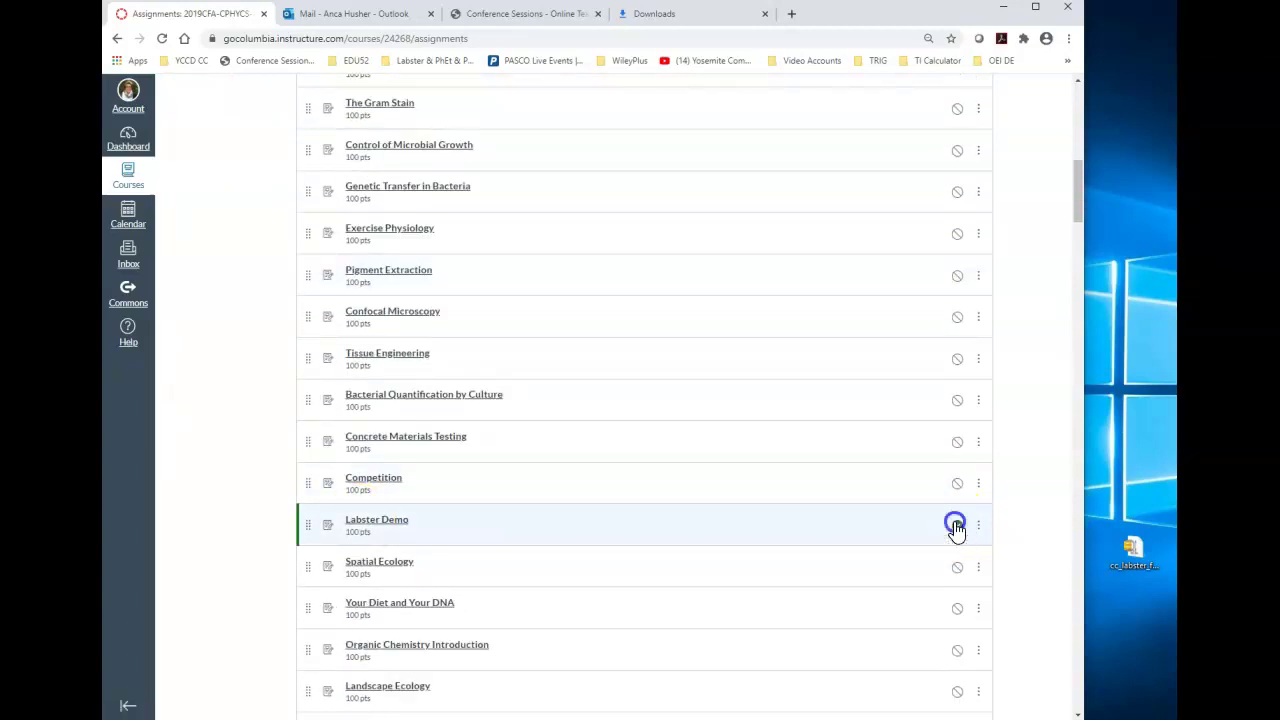
scroll(880, 520, "up", 5)
scroll(688, 400, "up", 5)
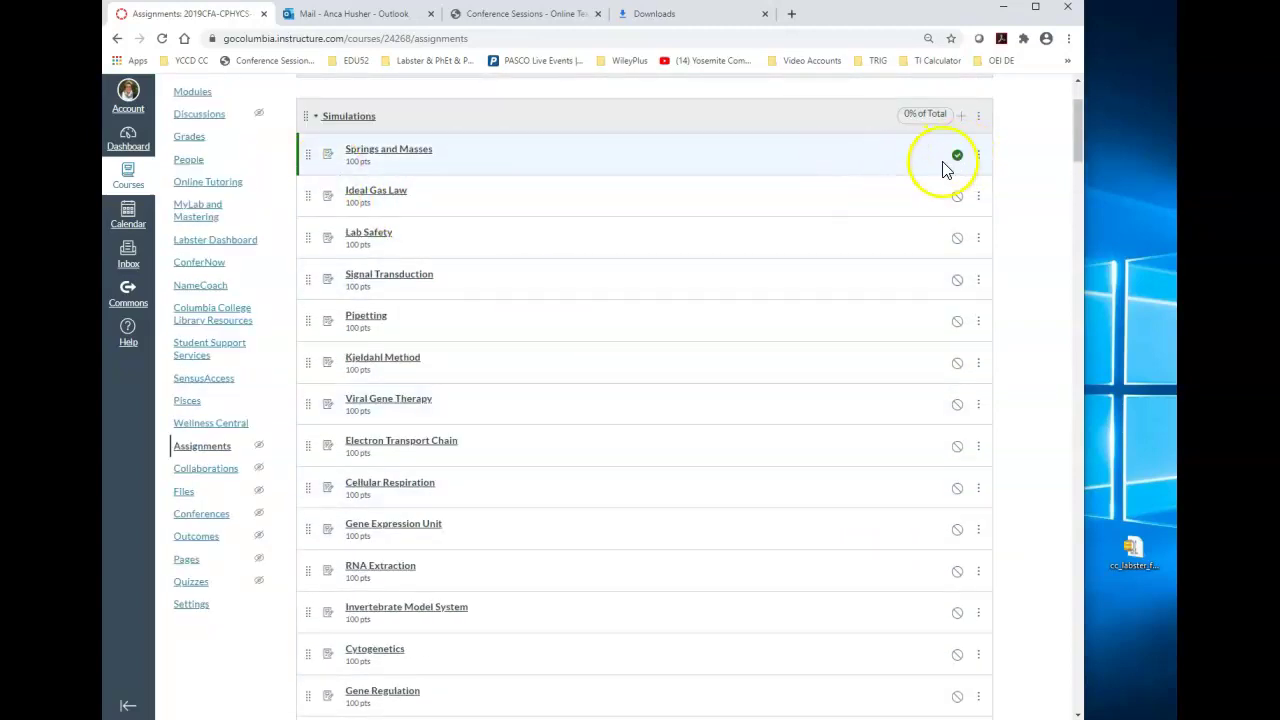
scroll(882, 494, "down", 8)
scroll(882, 494, "down", 8)
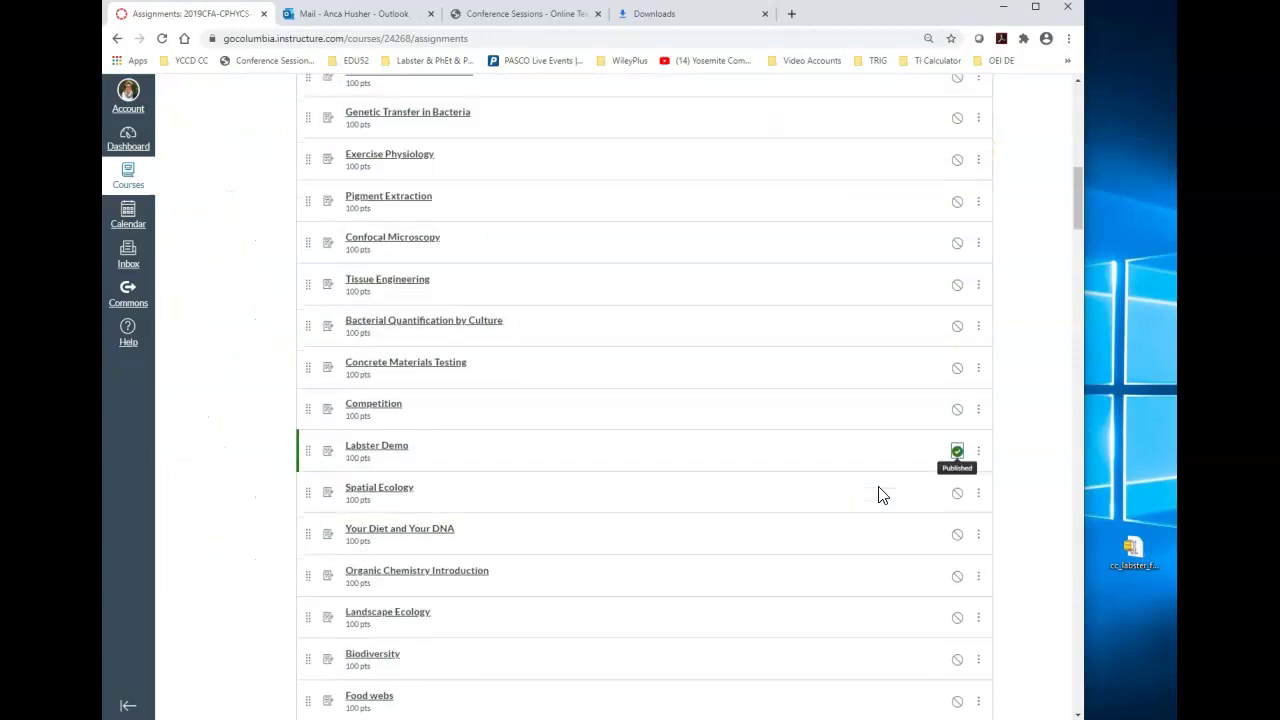
scroll(882, 494, "down", 8)
scroll(882, 494, "down", 8)
scroll(882, 494, "down", 2)
scroll(882, 494, "down", 5)
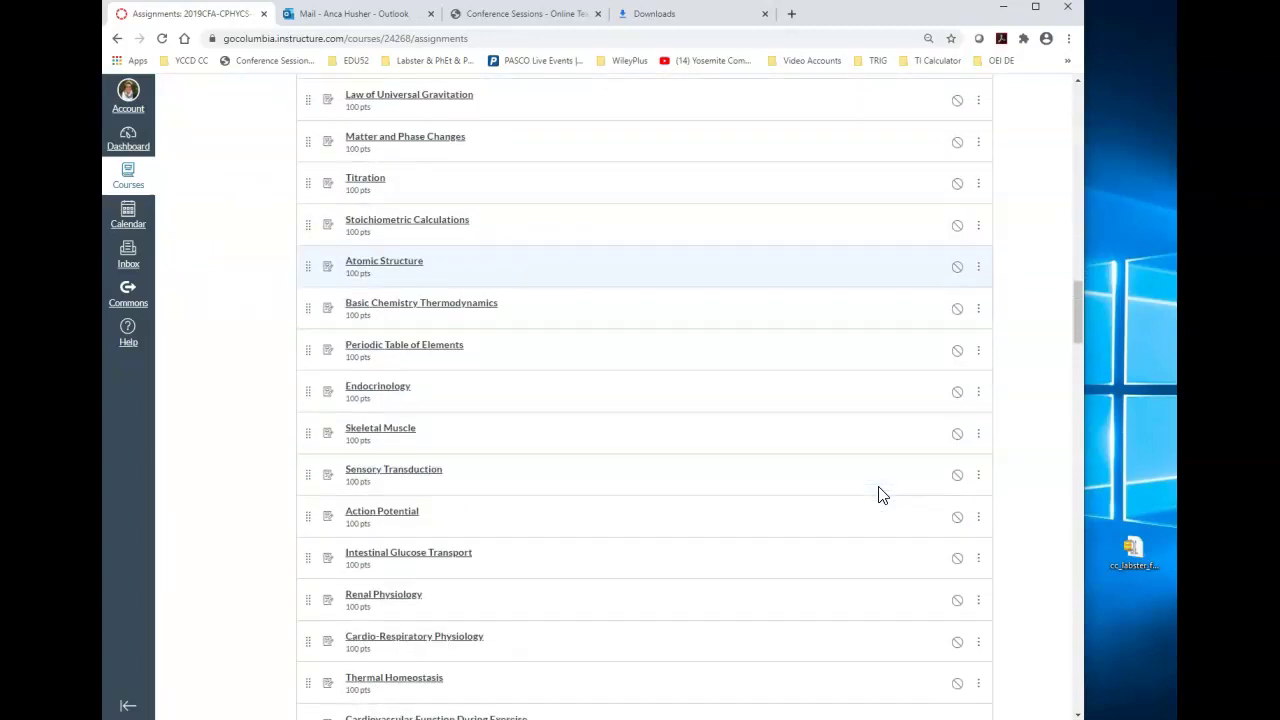
scroll(882, 494, "up", 8)
scroll(882, 494, "up", 8)
scroll(882, 494, "up", 5)
scroll(882, 494, "up", 5)
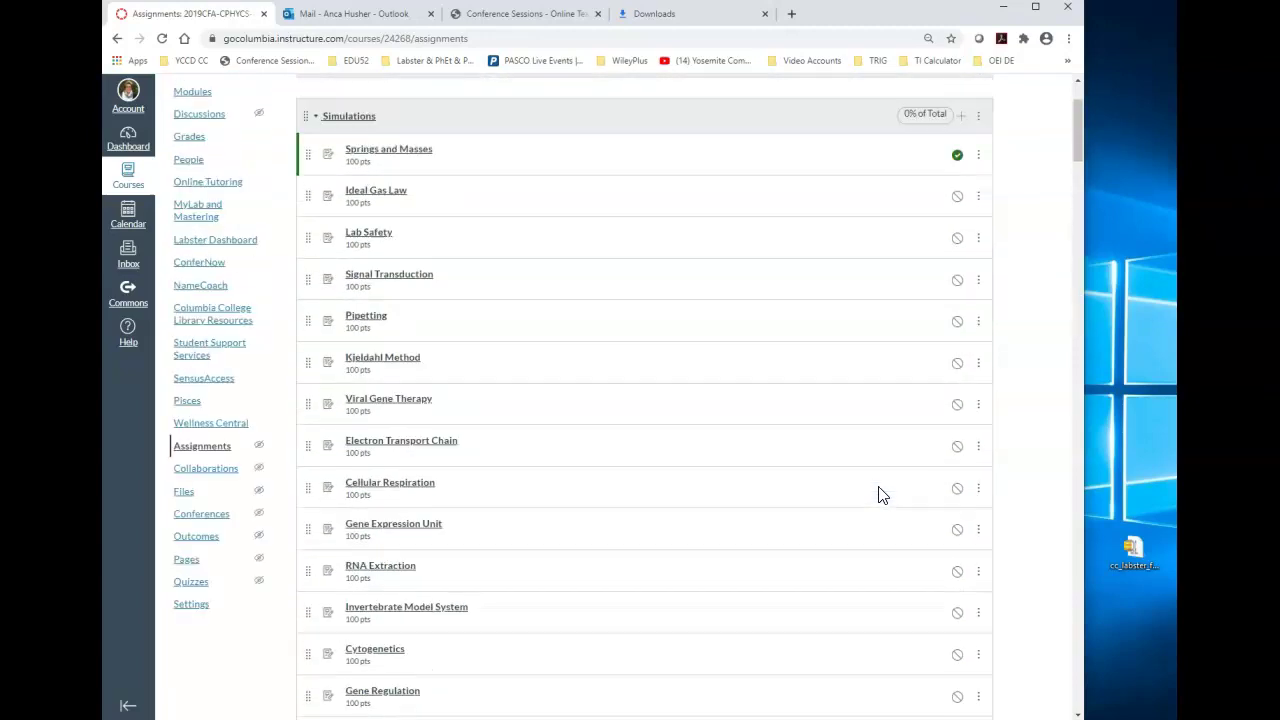
scroll(882, 494, "up", 3)
scroll(882, 494, "up", 2)
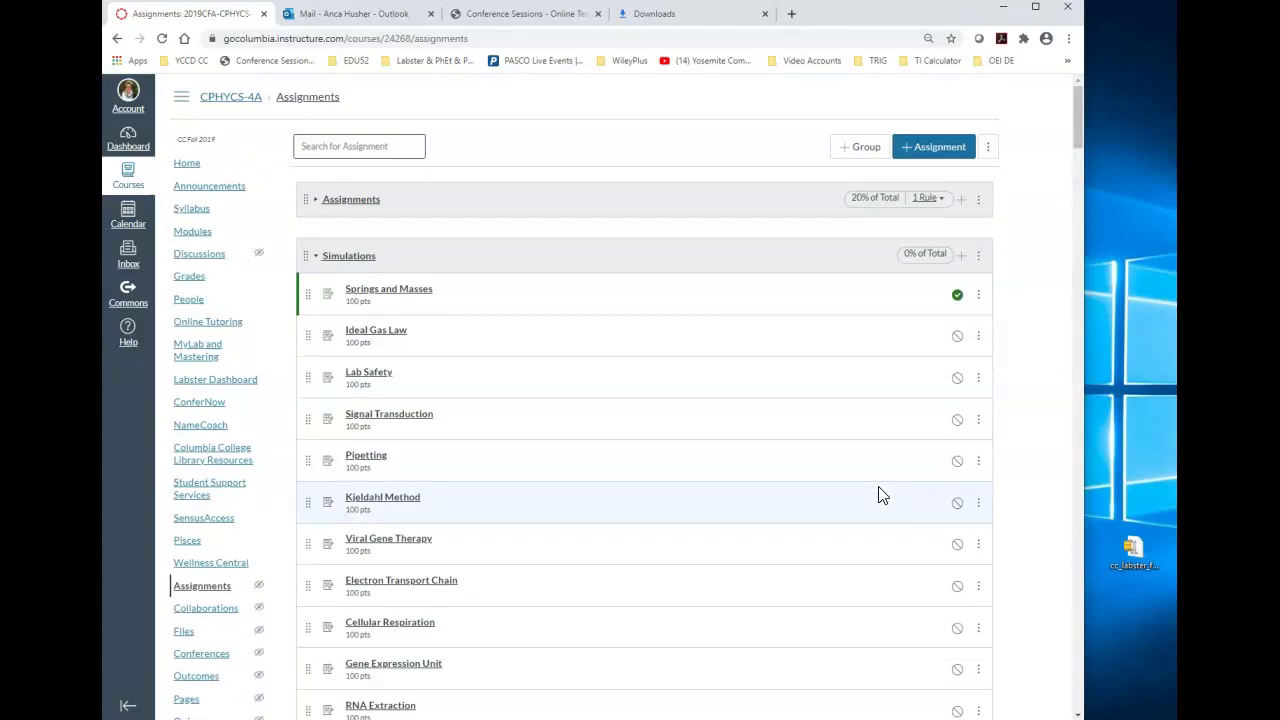
Go to the Physics 4A Modules page from the course navigation
left_click(188, 232)
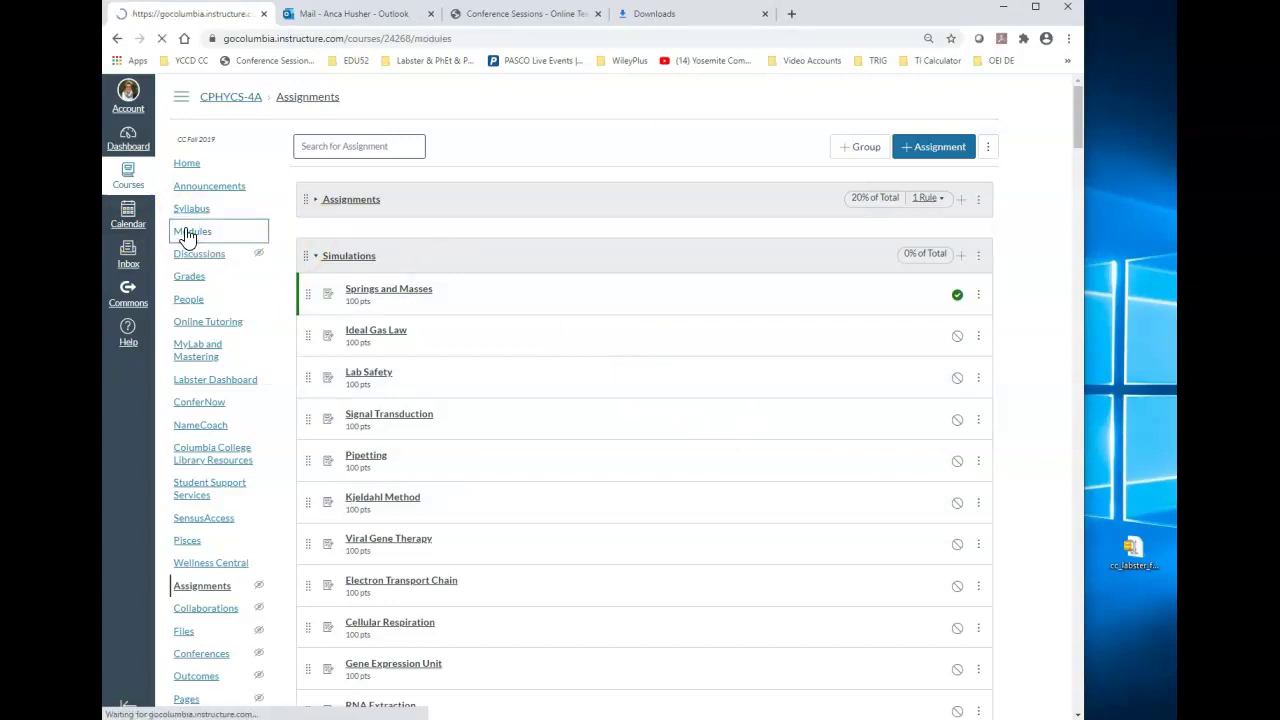
scroll(603, 675, "down", 2)
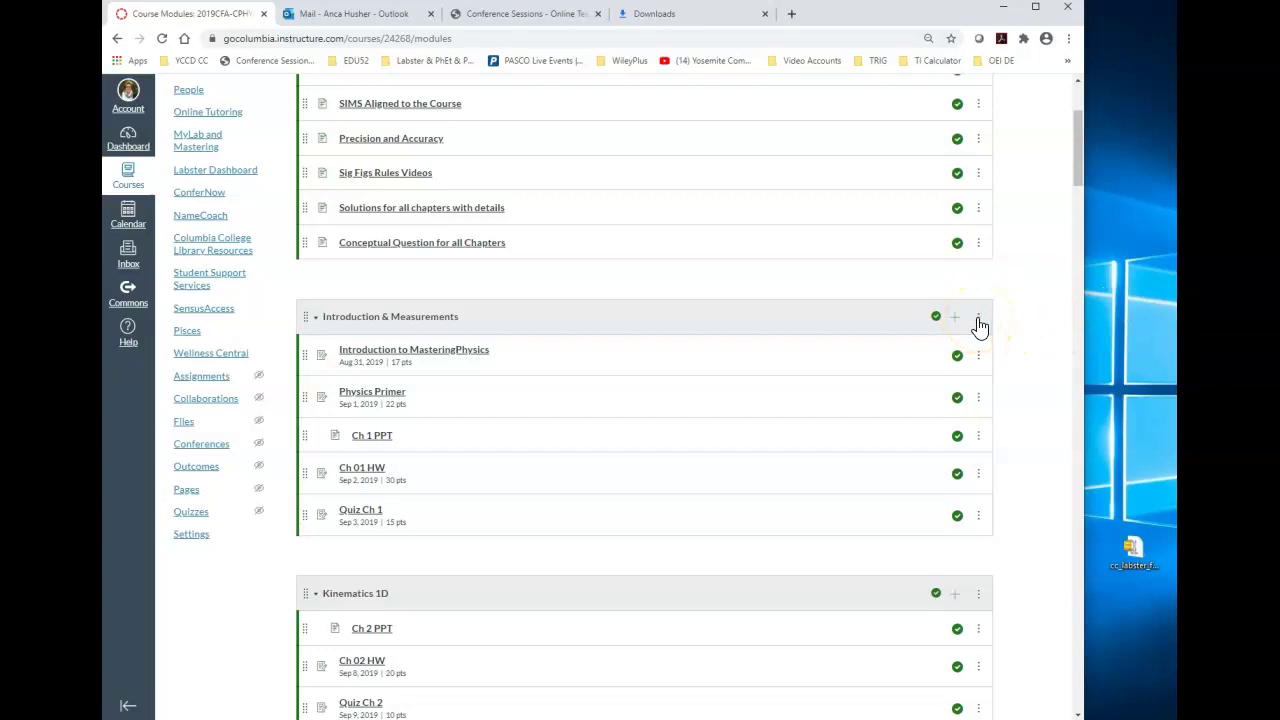
Add the 100-pt Labster Demo assignment as the last item in Introduction & Measurements
left_click(955, 318)
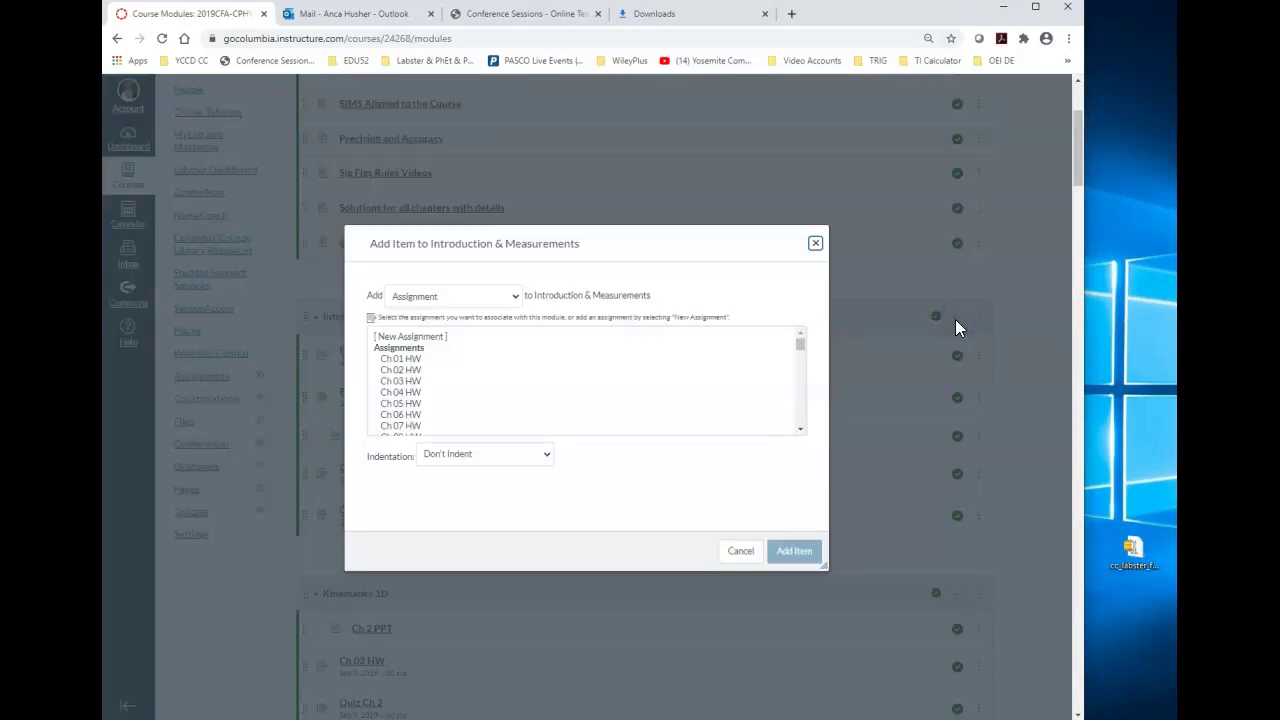
scroll(588, 362, "down", 2)
scroll(588, 362, "down", 3)
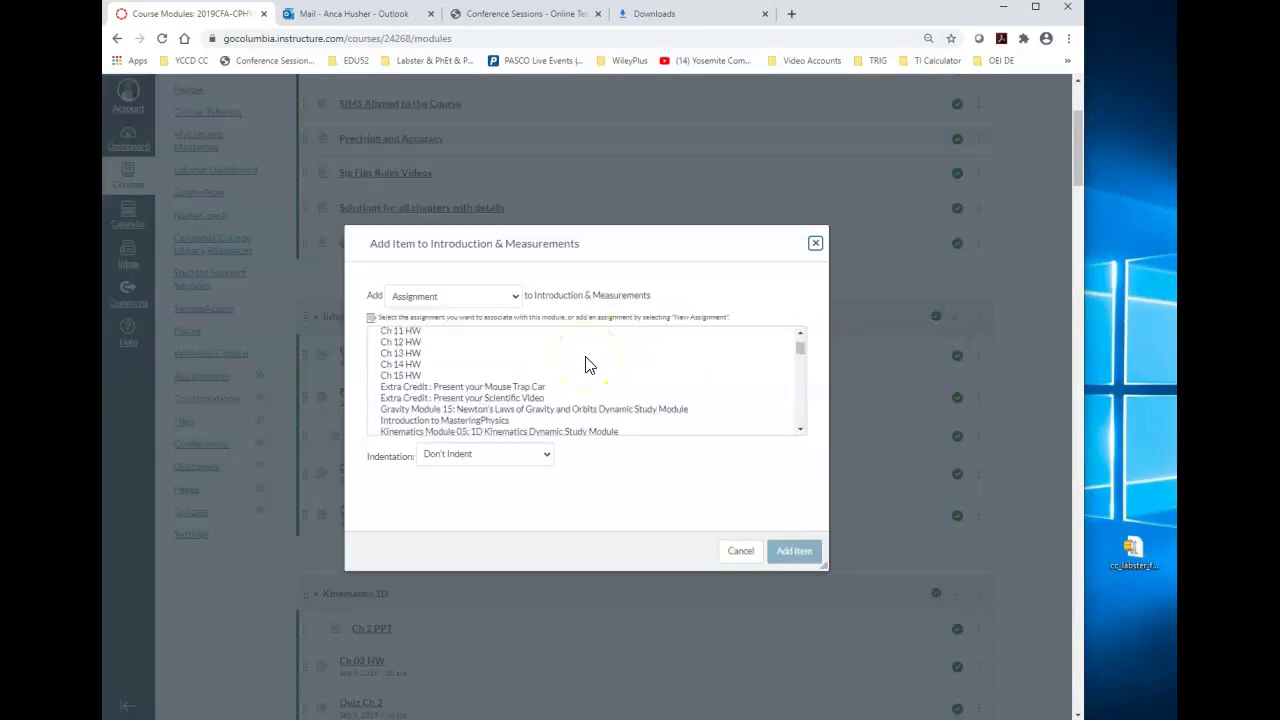
scroll(588, 362, "down", 3)
scroll(588, 362, "down", 3)
scroll(588, 362, "down", 3)
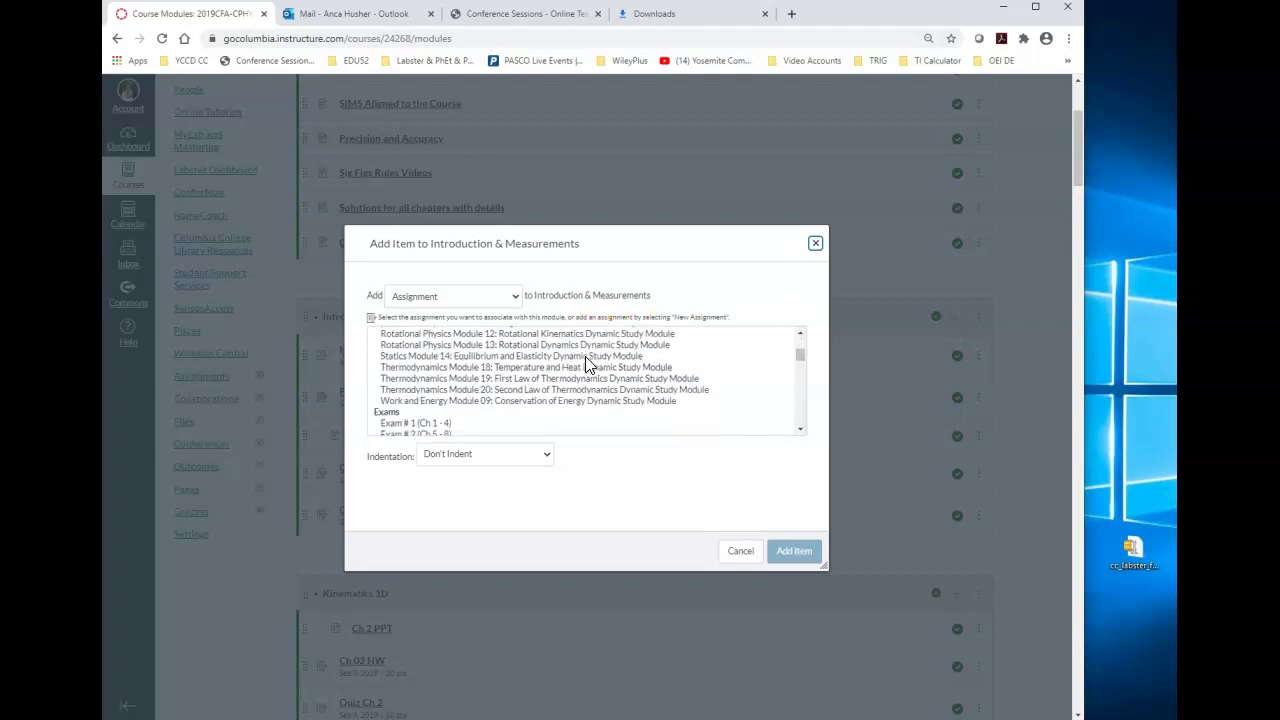
scroll(588, 362, "down", 3)
scroll(588, 362, "down", 3)
scroll(588, 362, "down", 3)
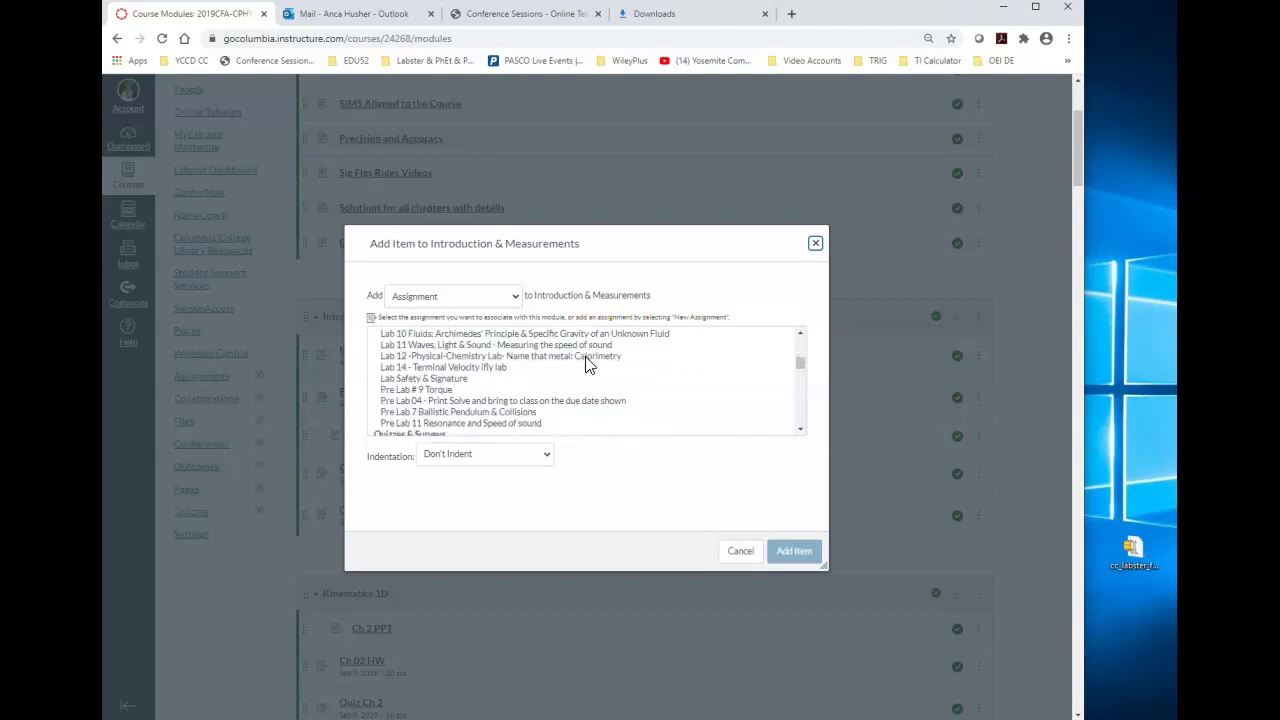
scroll(588, 362, "down", 3)
scroll(588, 362, "down", 3)
scroll(588, 362, "down", 3)
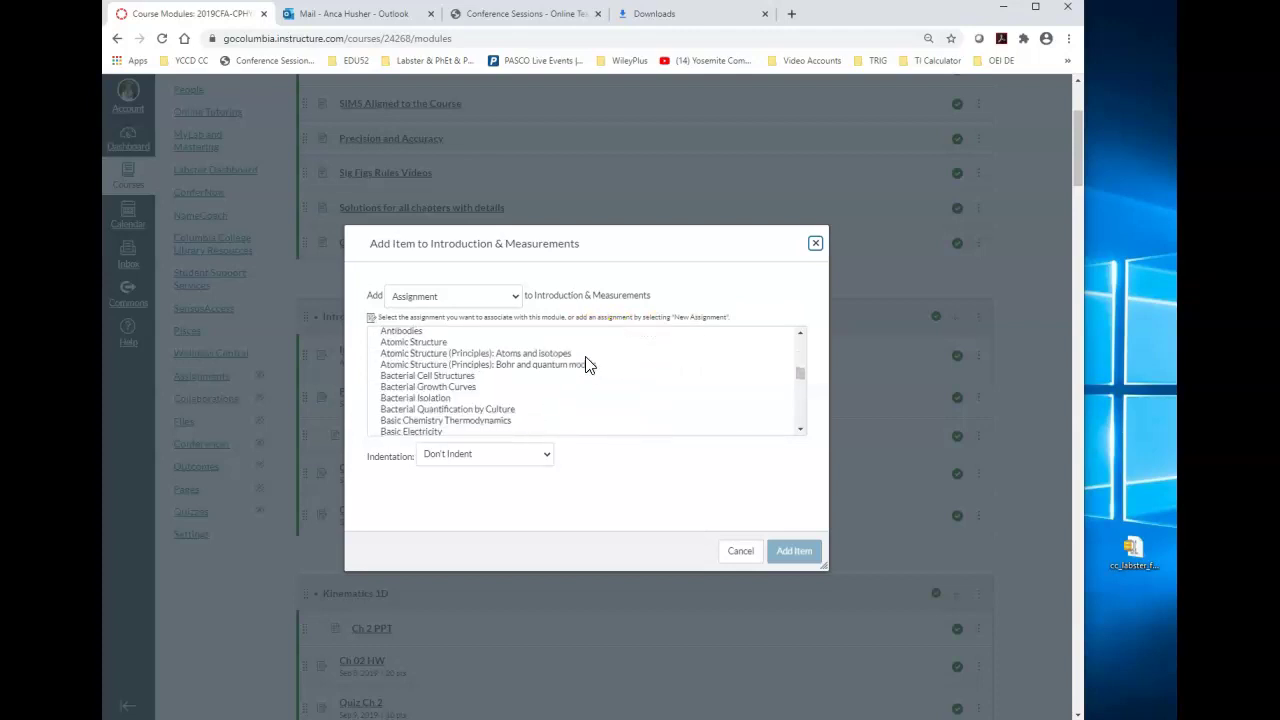
scroll(588, 362, "down", 3)
scroll(588, 362, "down", 3)
scroll(588, 362, "down", 3)
scroll(588, 362, "down", 3)
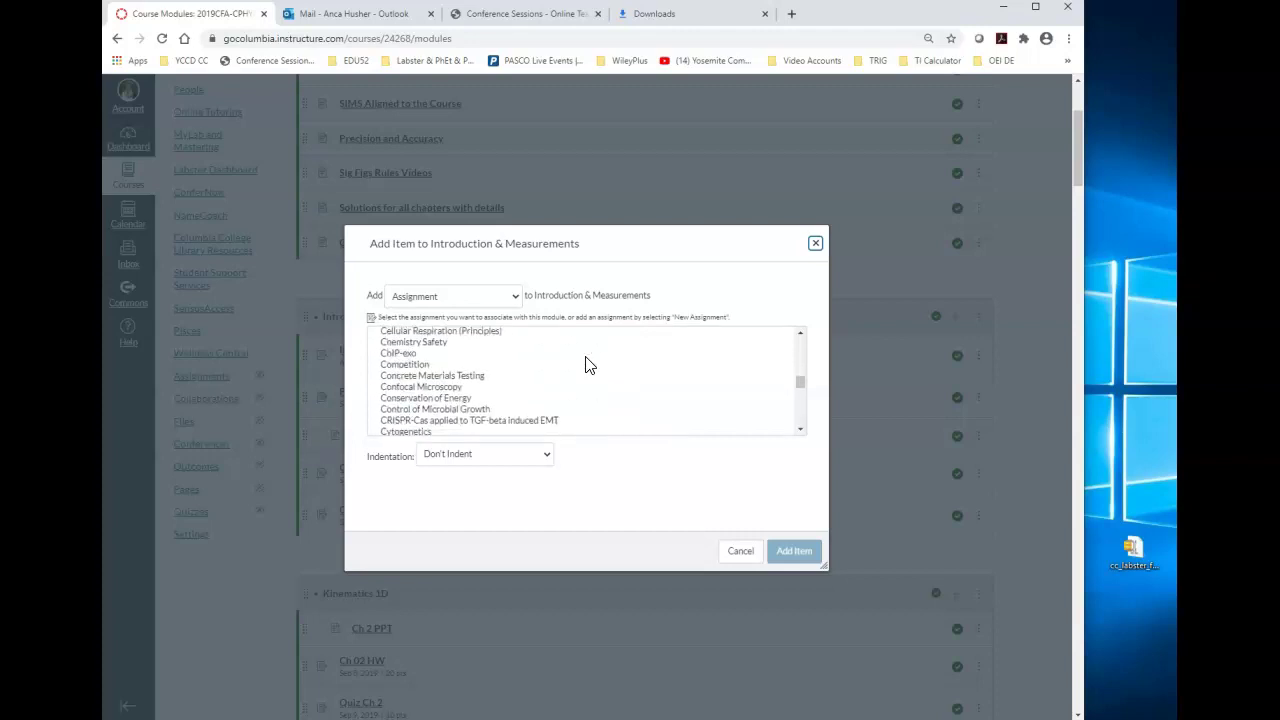
scroll(588, 362, "down", 3)
scroll(588, 362, "down", 3)
scroll(588, 362, "down", 3)
scroll(588, 362, "down", 3)
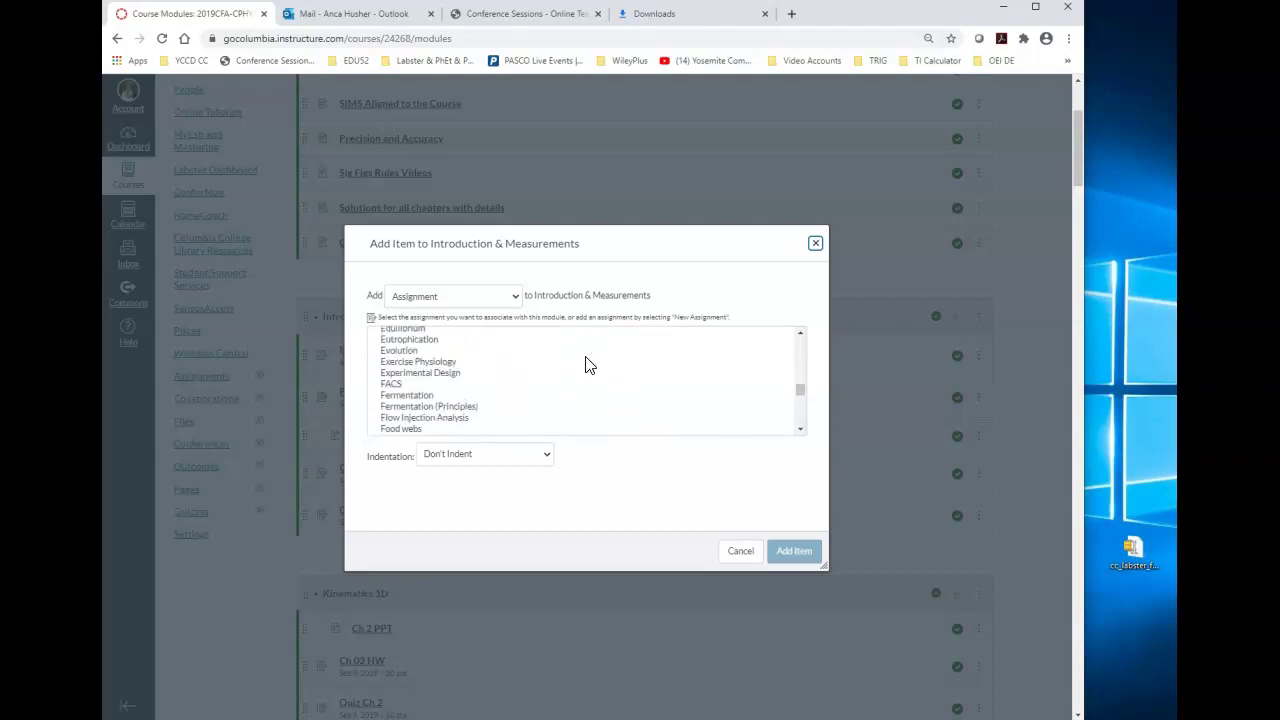
scroll(588, 362, "down", 3)
scroll(588, 362, "down", 3)
scroll(588, 362, "down", 3)
scroll(588, 362, "down", 3)
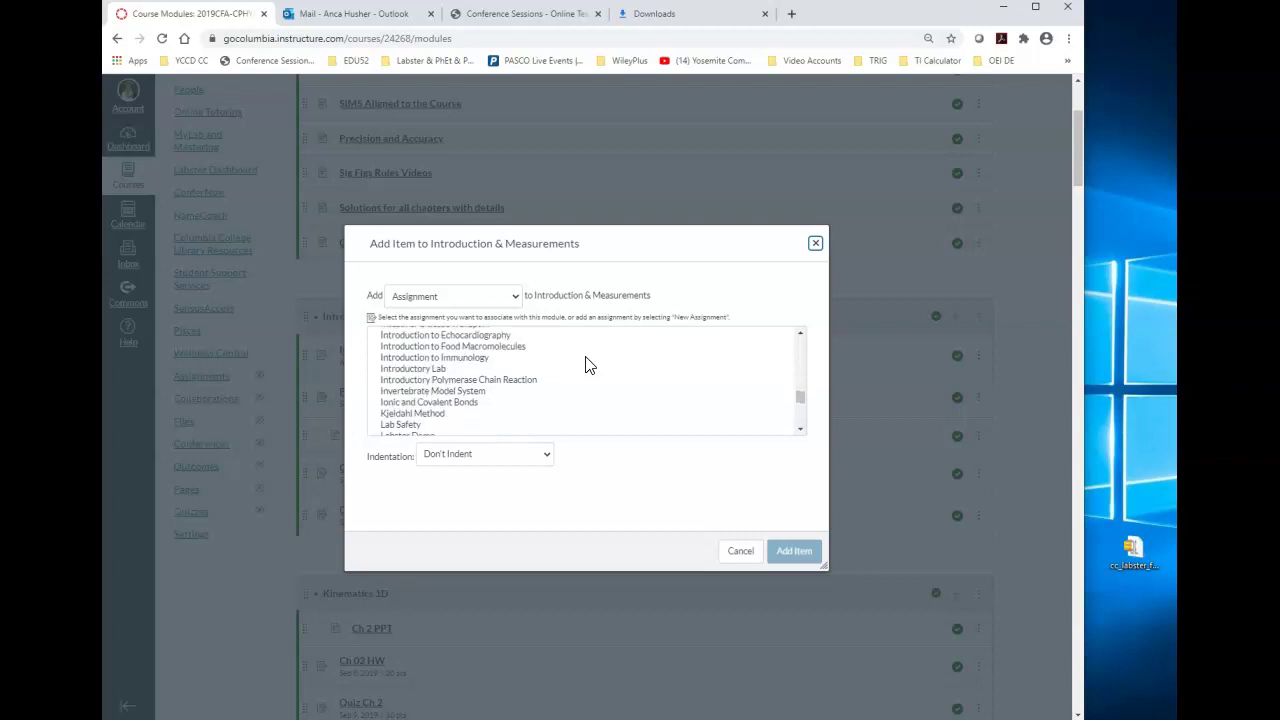
scroll(588, 362, "down", 2)
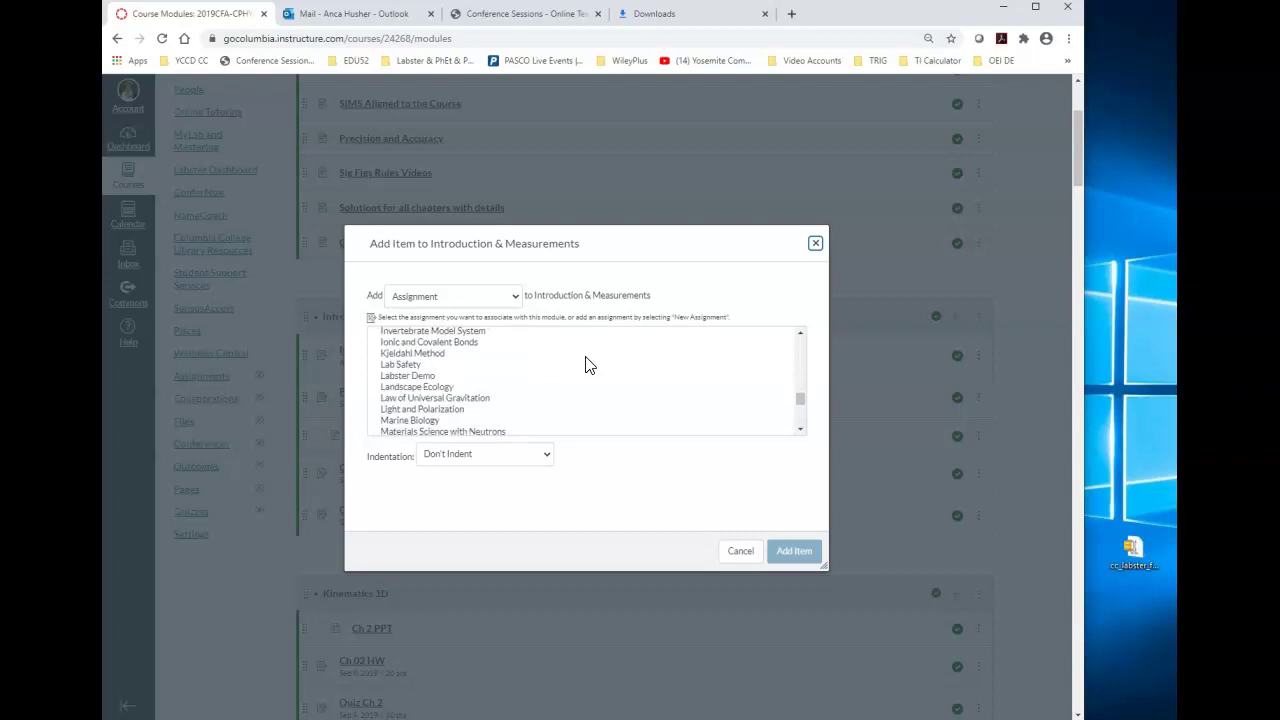
left_click(412, 376)
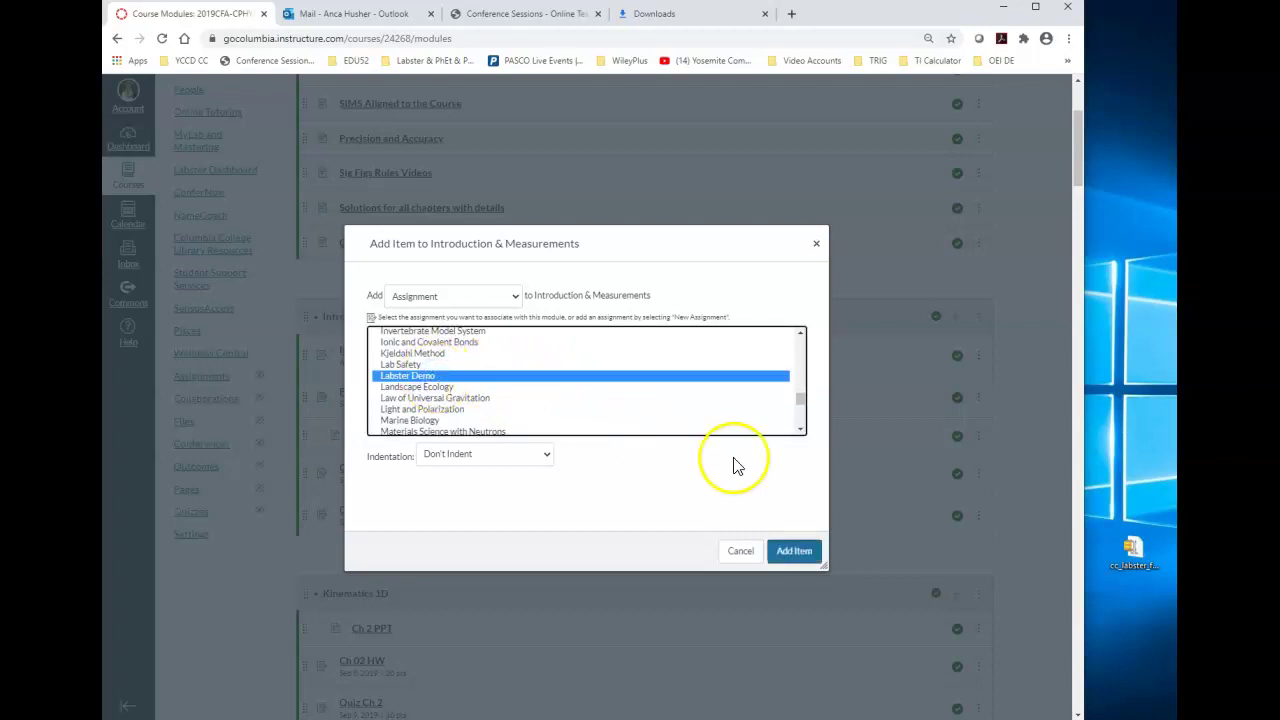
left_click(790, 549)
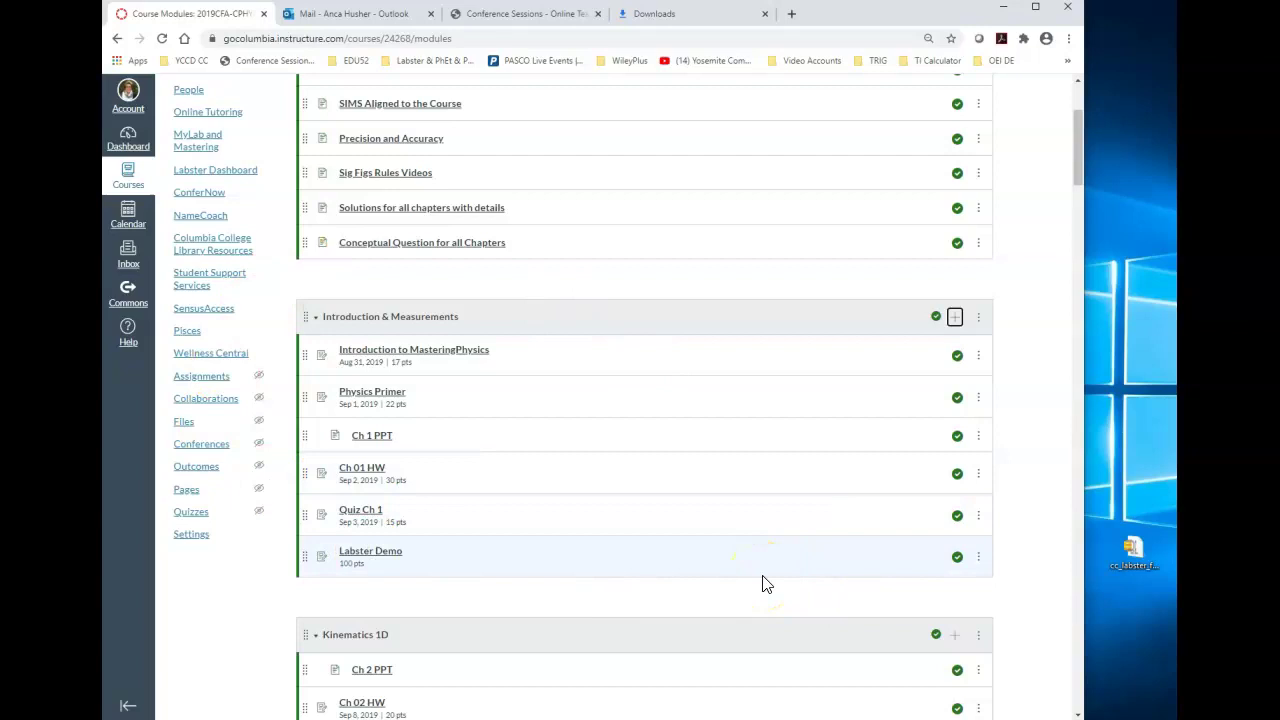
Try a July 23 due date on Labster Demo, then clear it after the past-term-end rejection
left_click(370, 551)
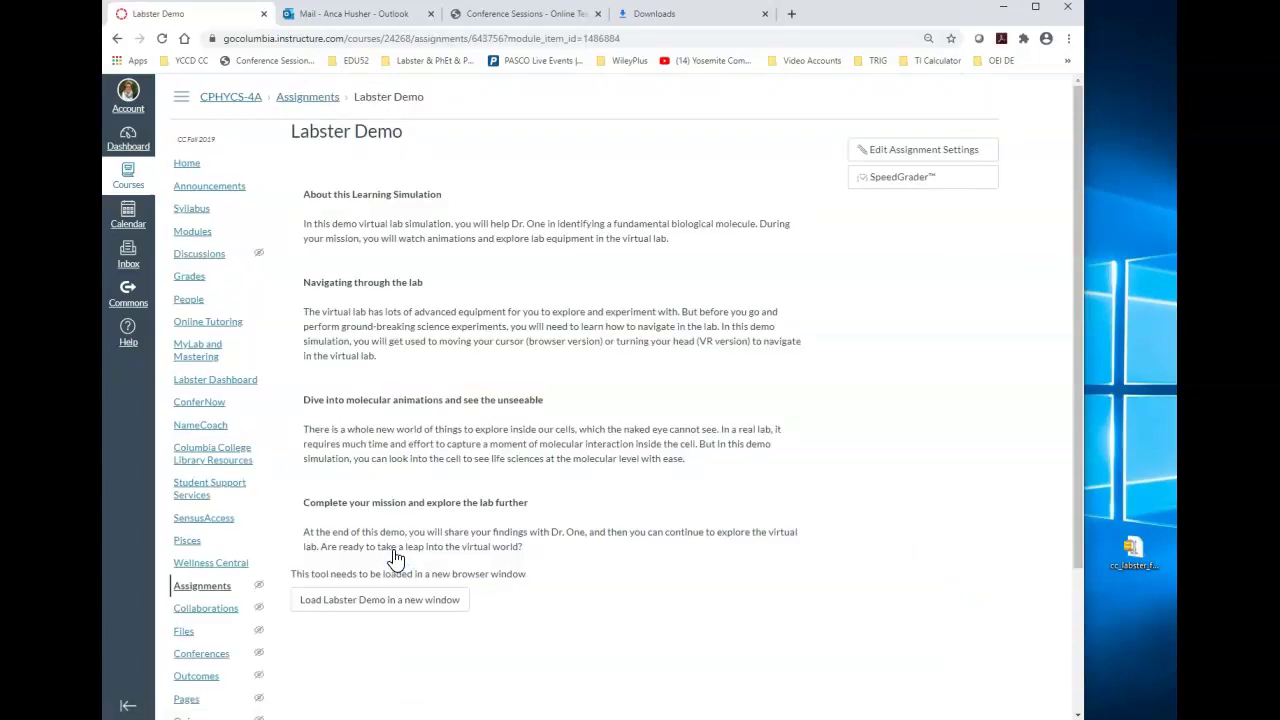
left_click(922, 149)
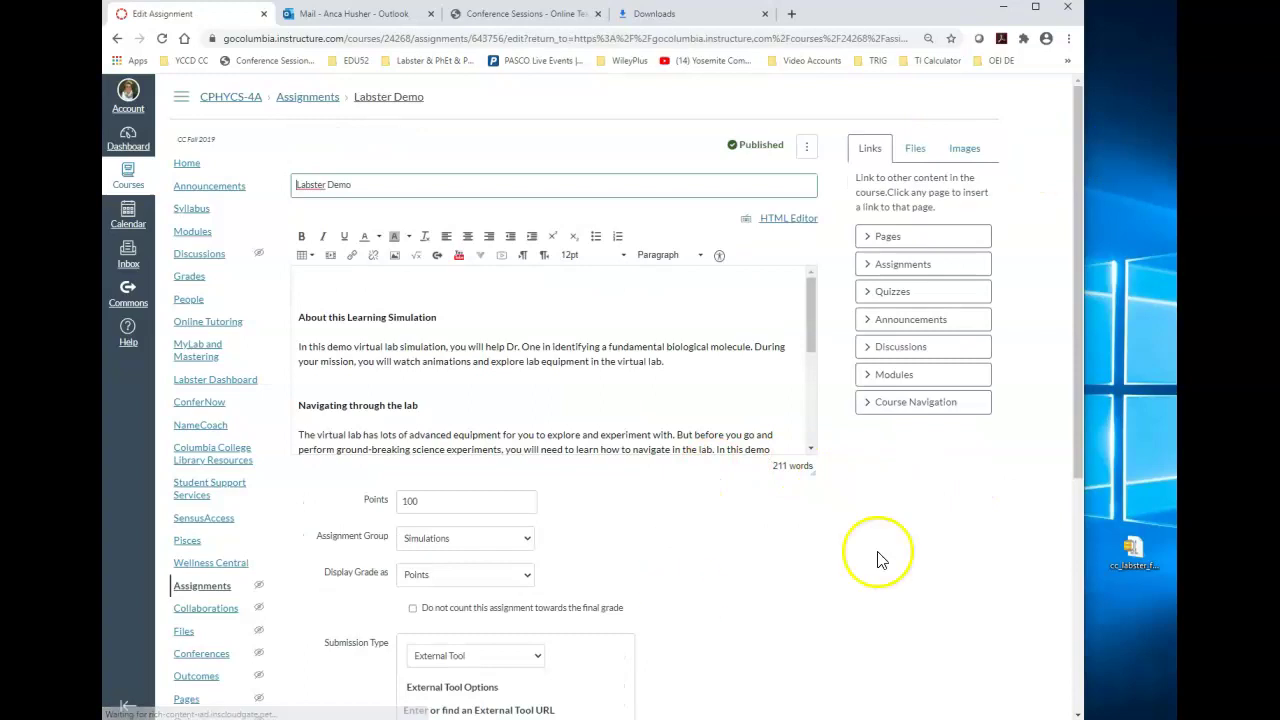
scroll(752, 563, "down", 1)
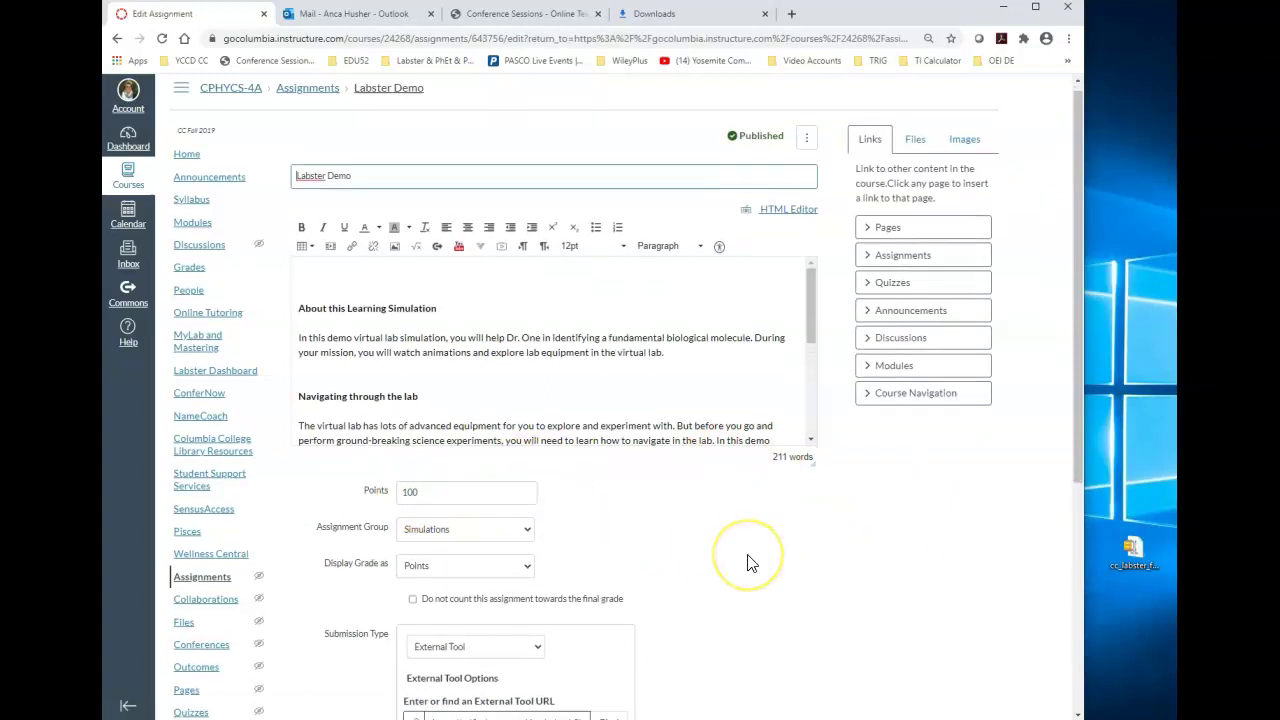
scroll(752, 563, "down", 3)
scroll(752, 563, "down", 2)
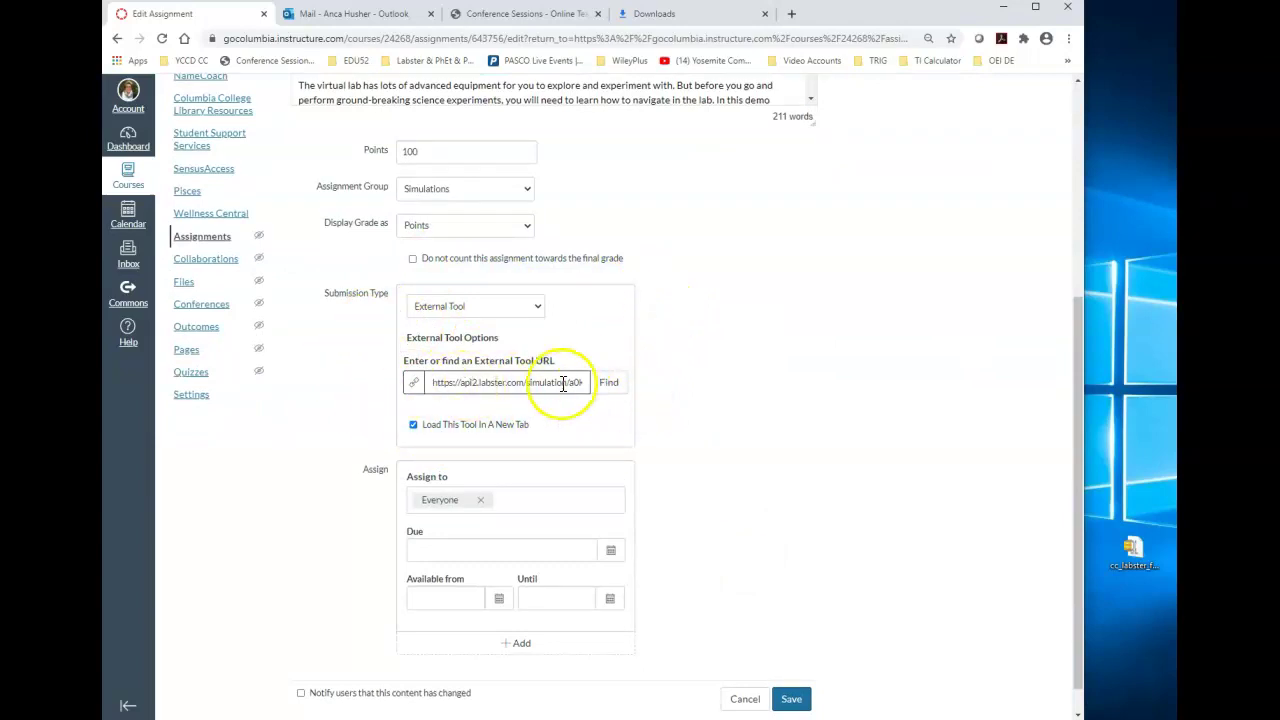
scroll(680, 525, "down", 1)
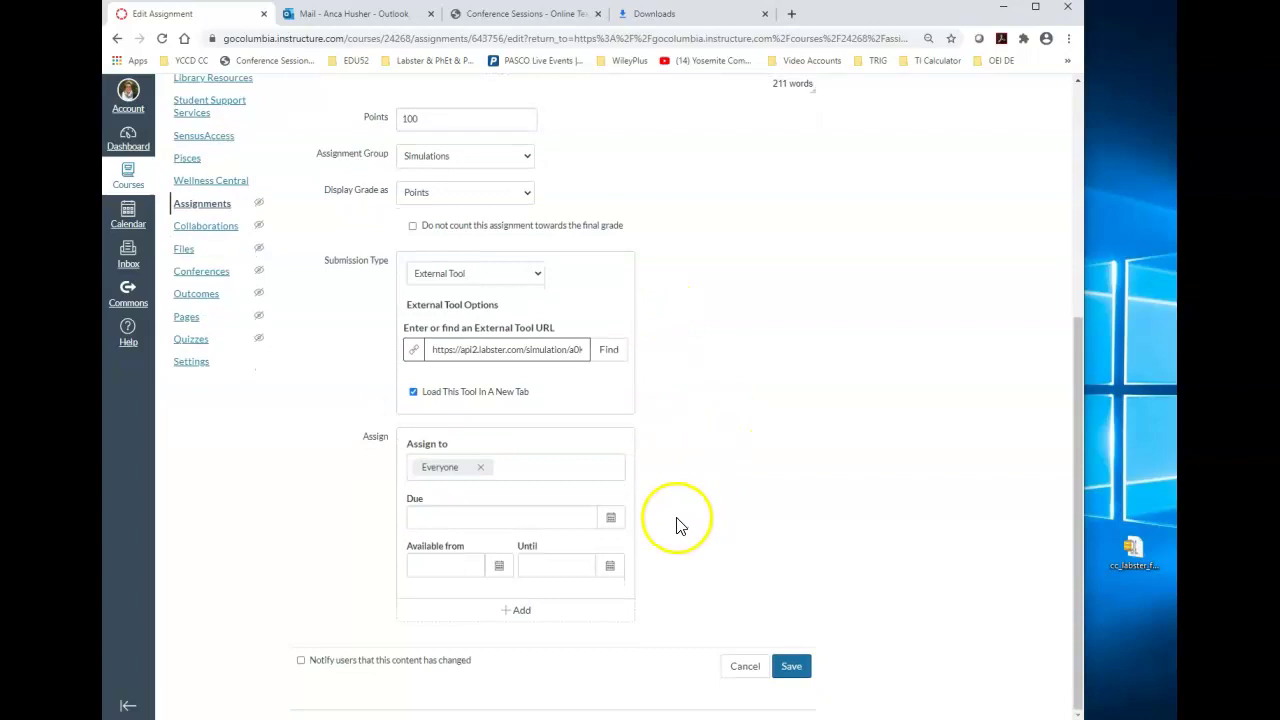
left_click(611, 518)
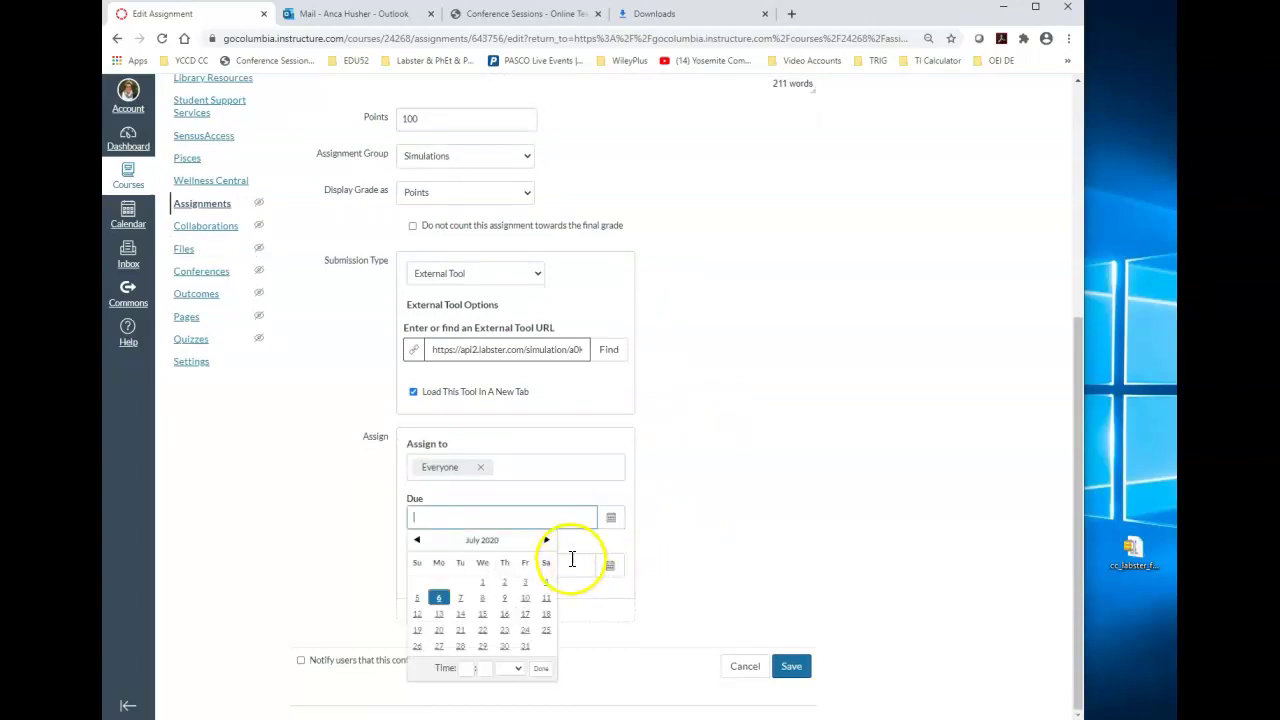
left_click(504, 630)
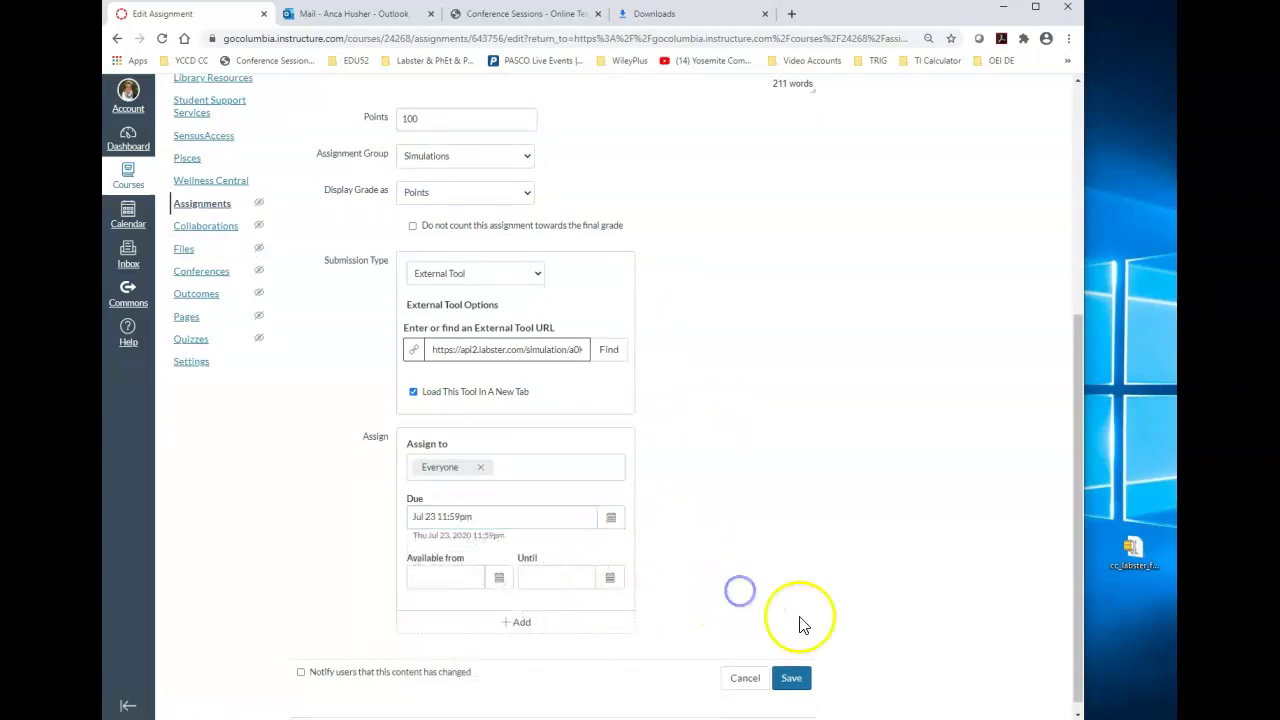
left_click(790, 680)
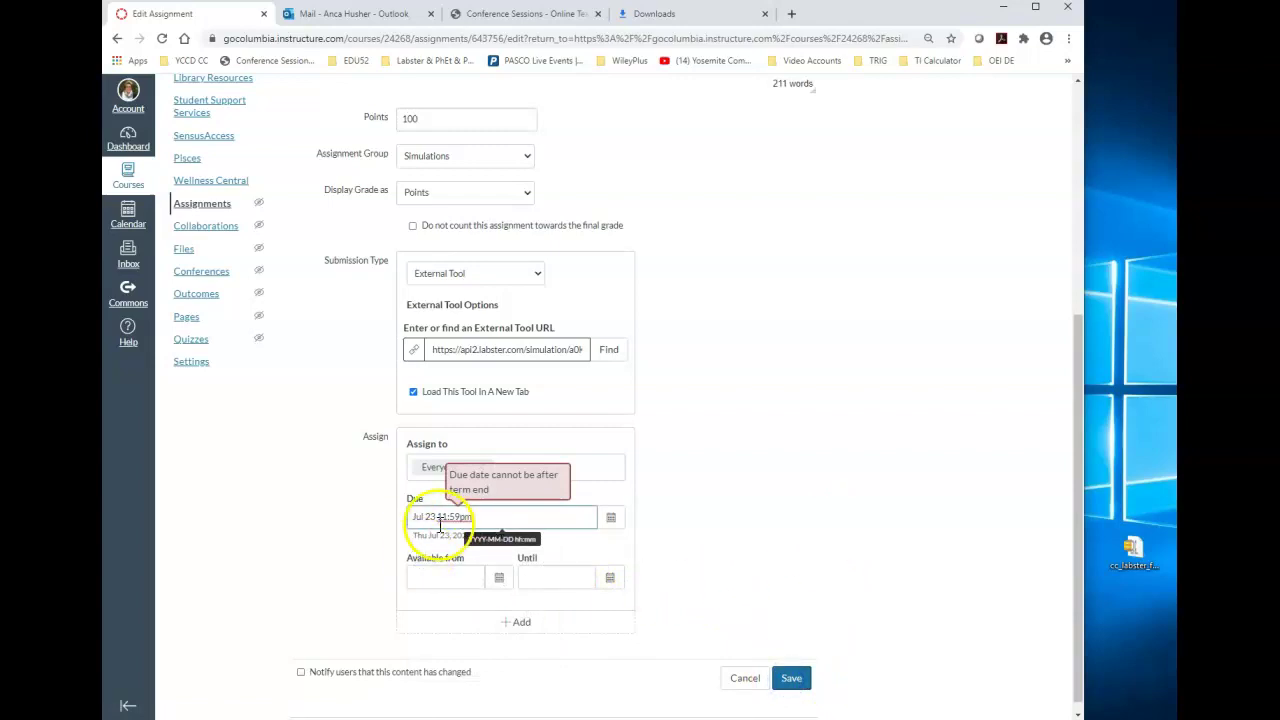
left_click_drag(480, 517, 398, 520)
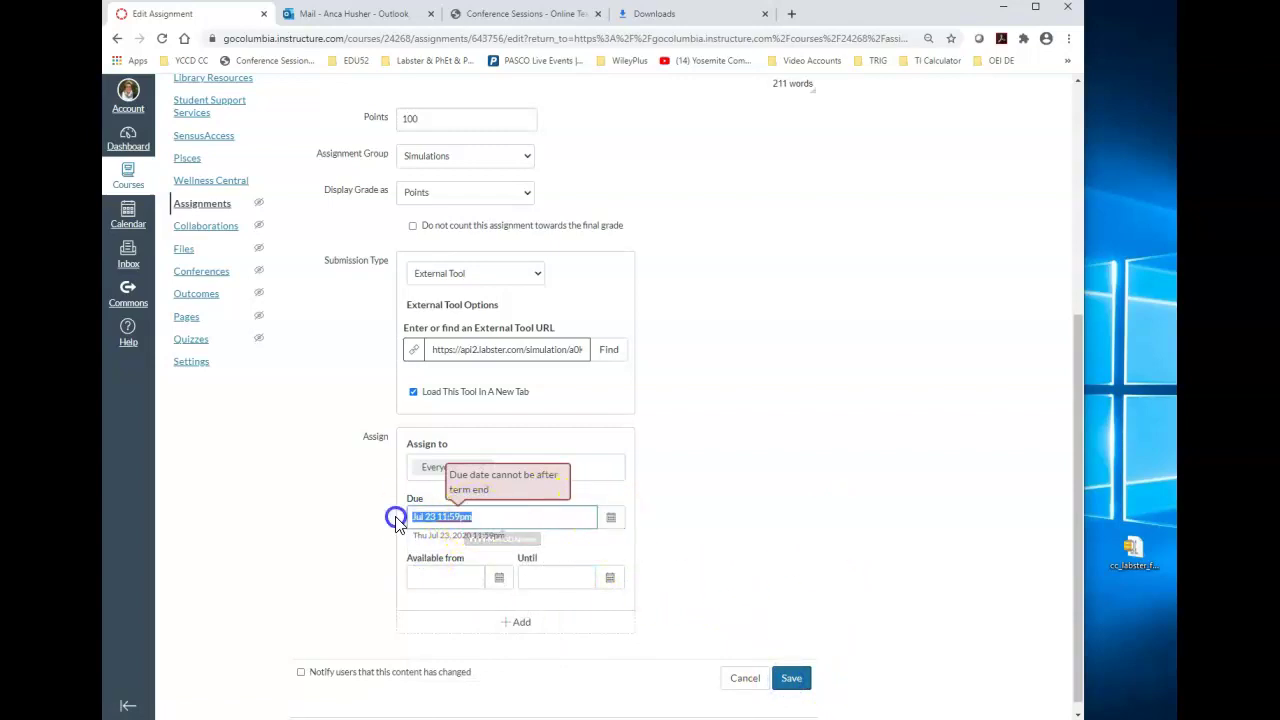
key("BackSpace")
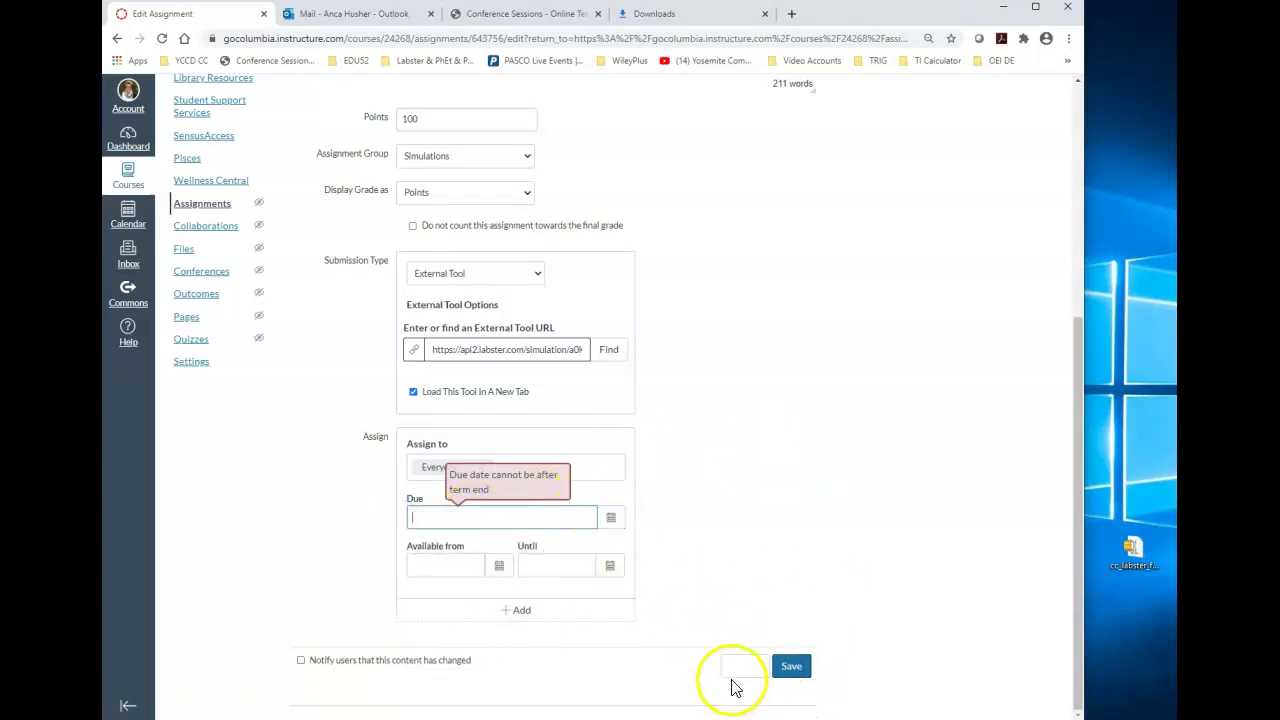
Discard the Labster Demo edits and return to its assignment tab after the simulation launches
left_click(744, 677)
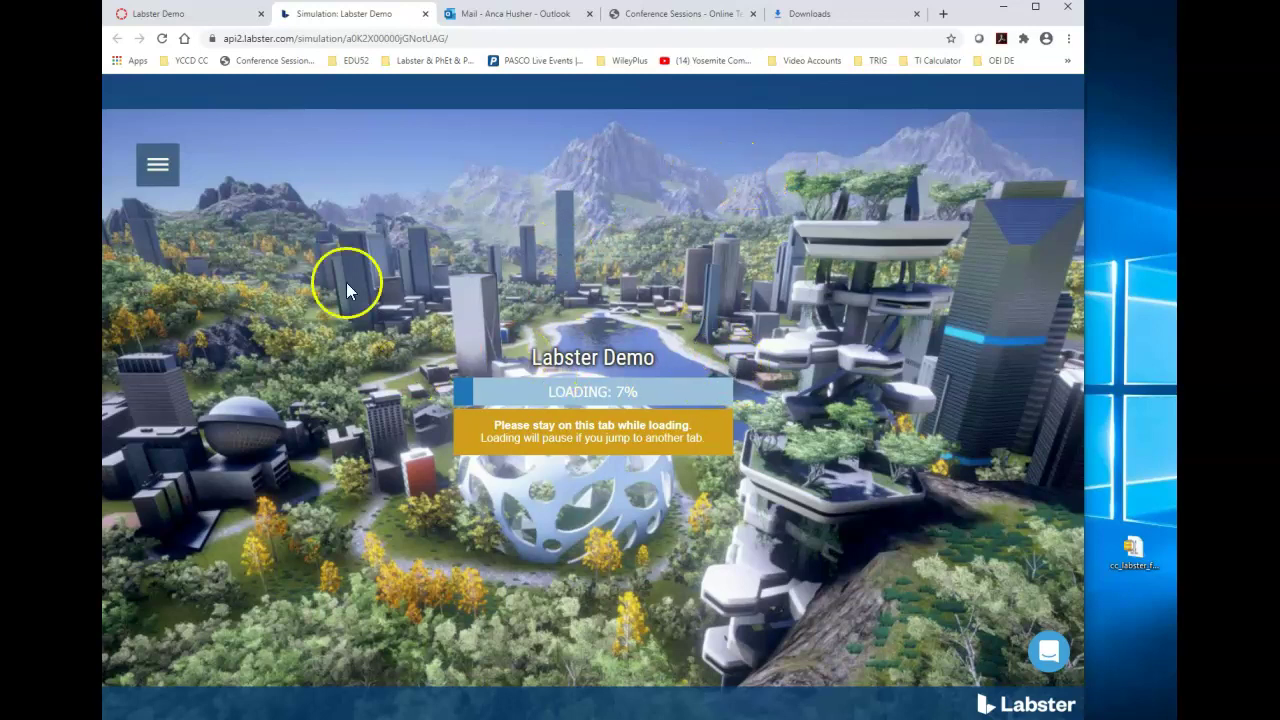
left_click(165, 16)
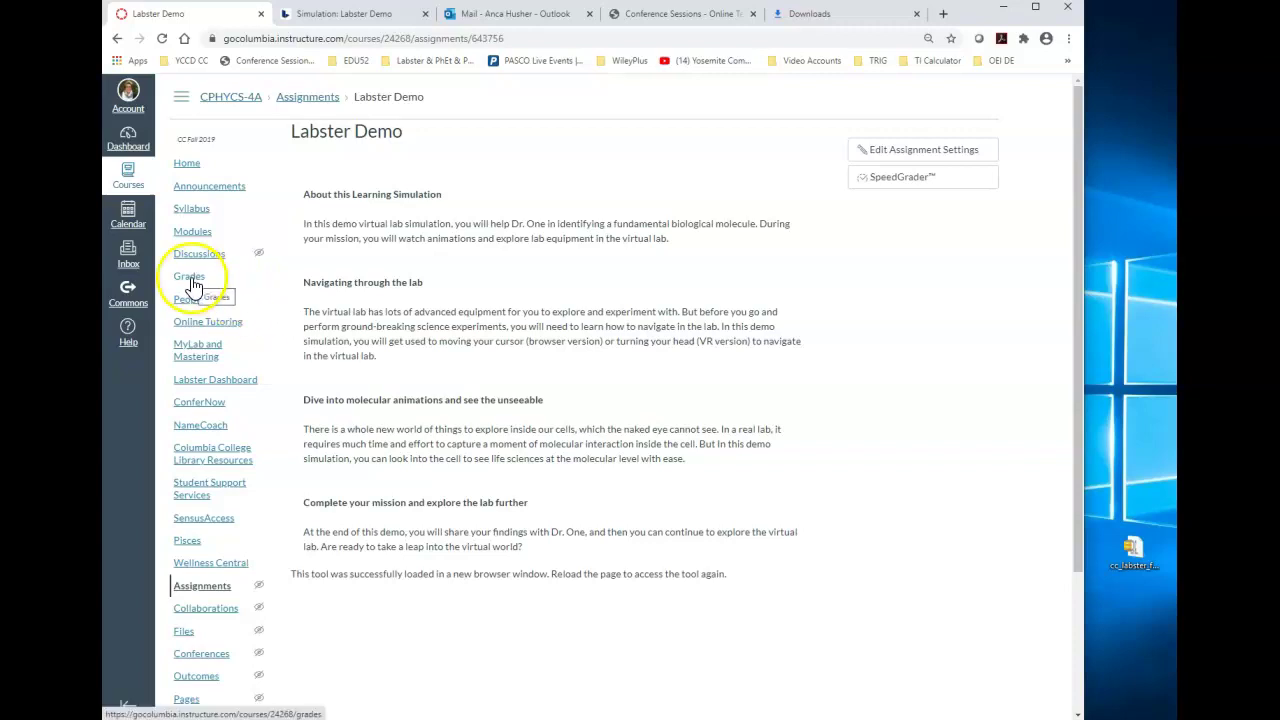
Go from the course home page to the Physics 4A Gradebook
left_click(187, 163)
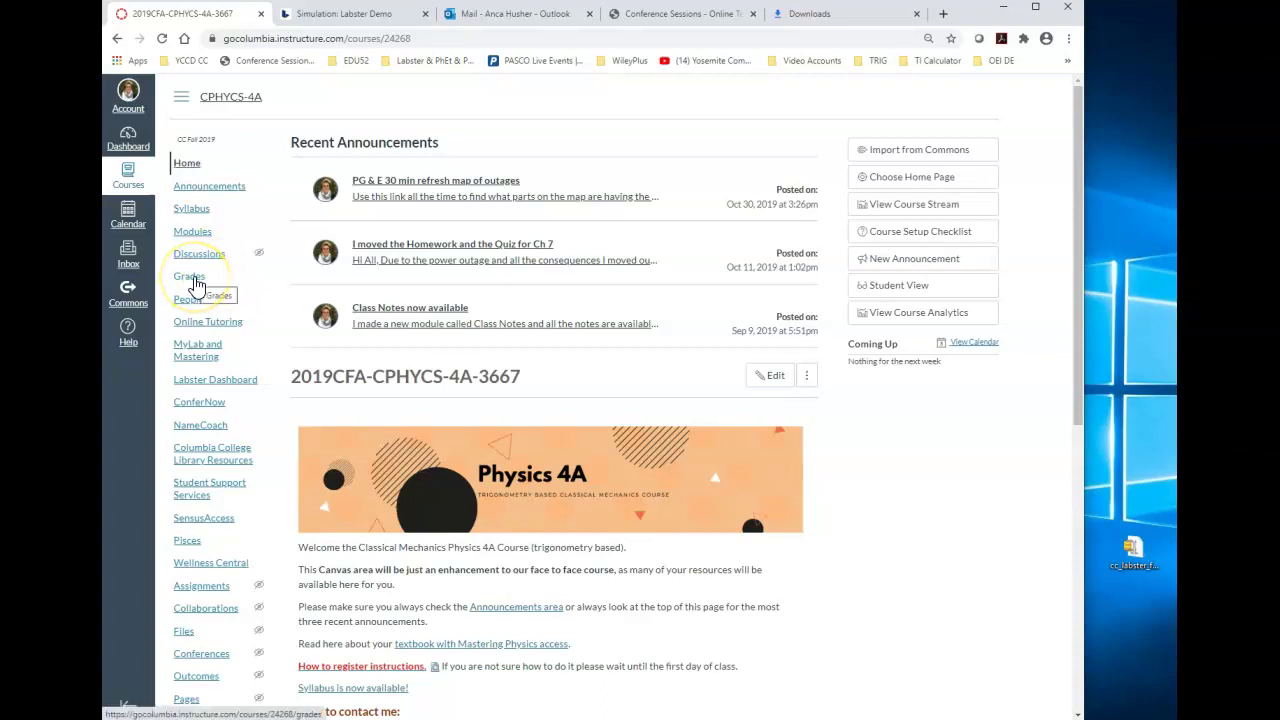
left_click(190, 277)
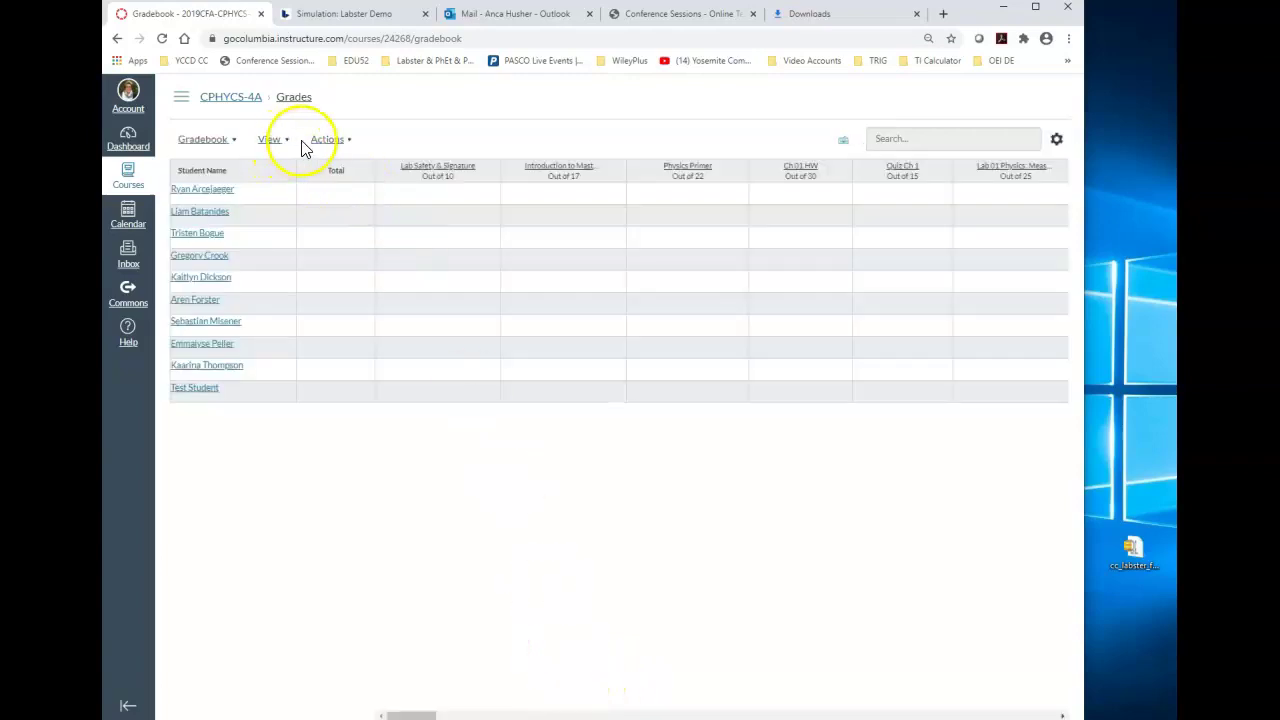
left_click_drag(410, 714, 968, 668)
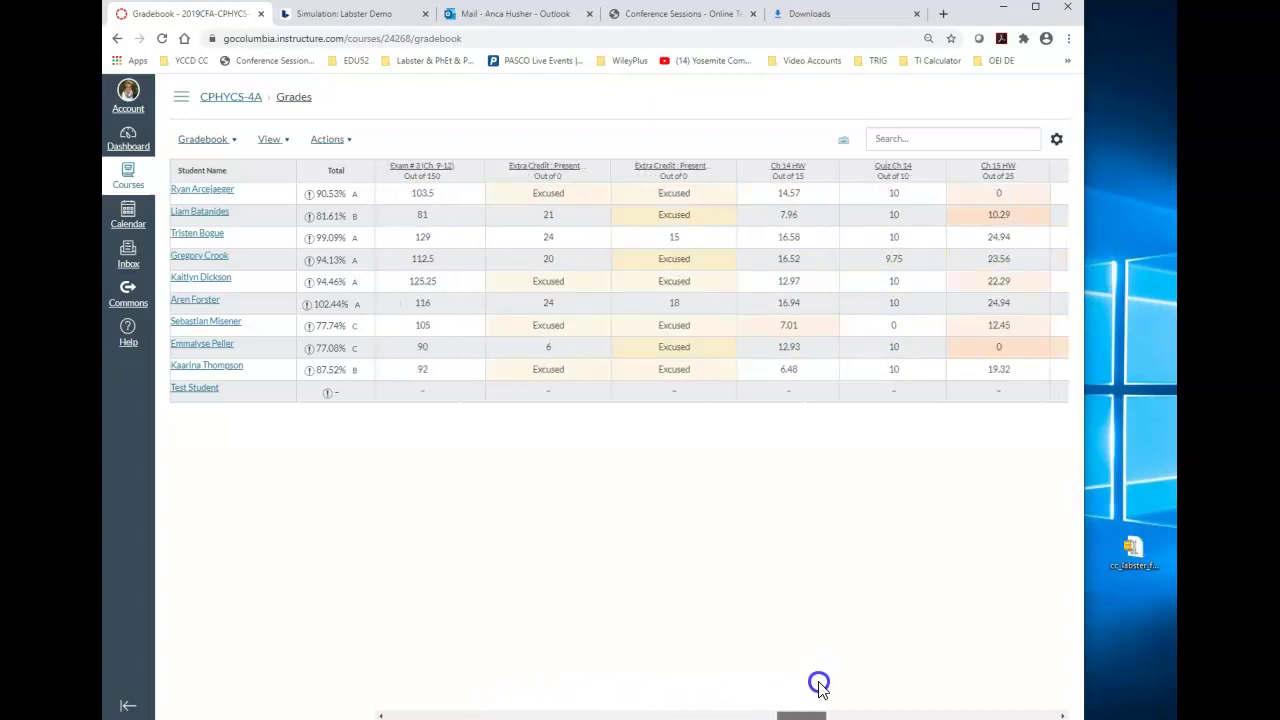
Uncheck Unpublished Assignments under Columns in the Gradebook View menu
left_click(275, 139)
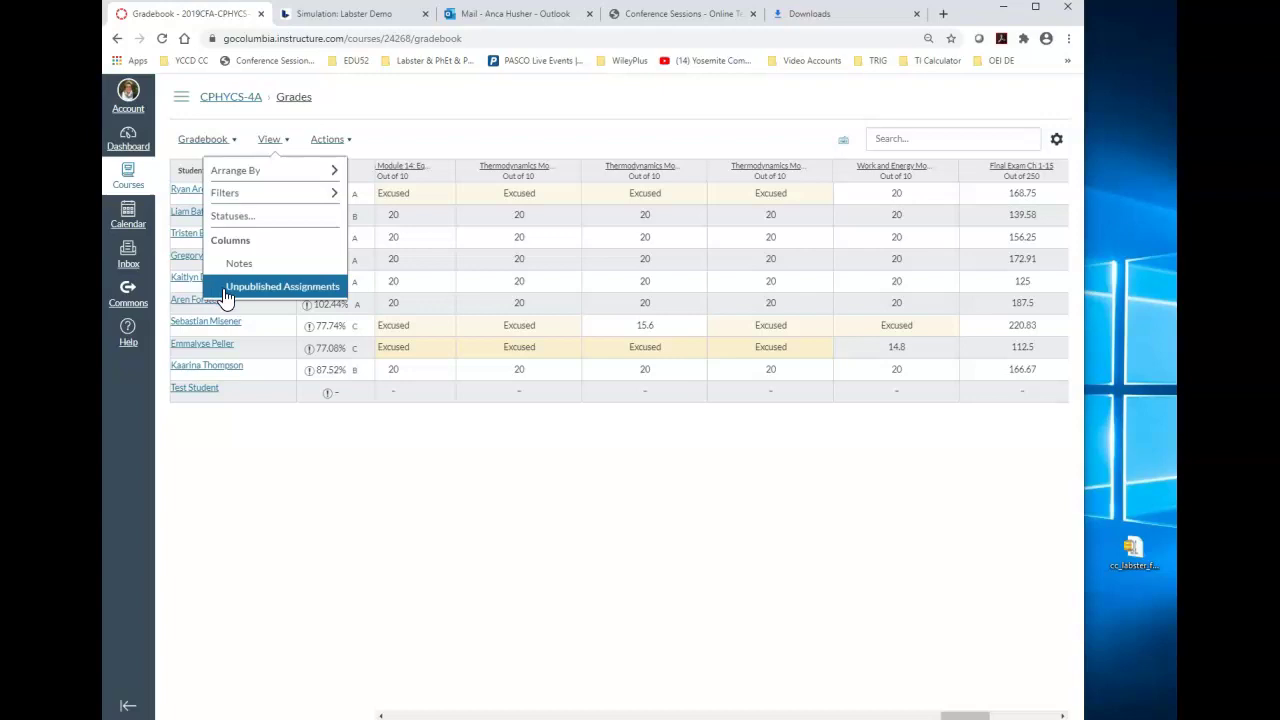
left_click(300, 312)
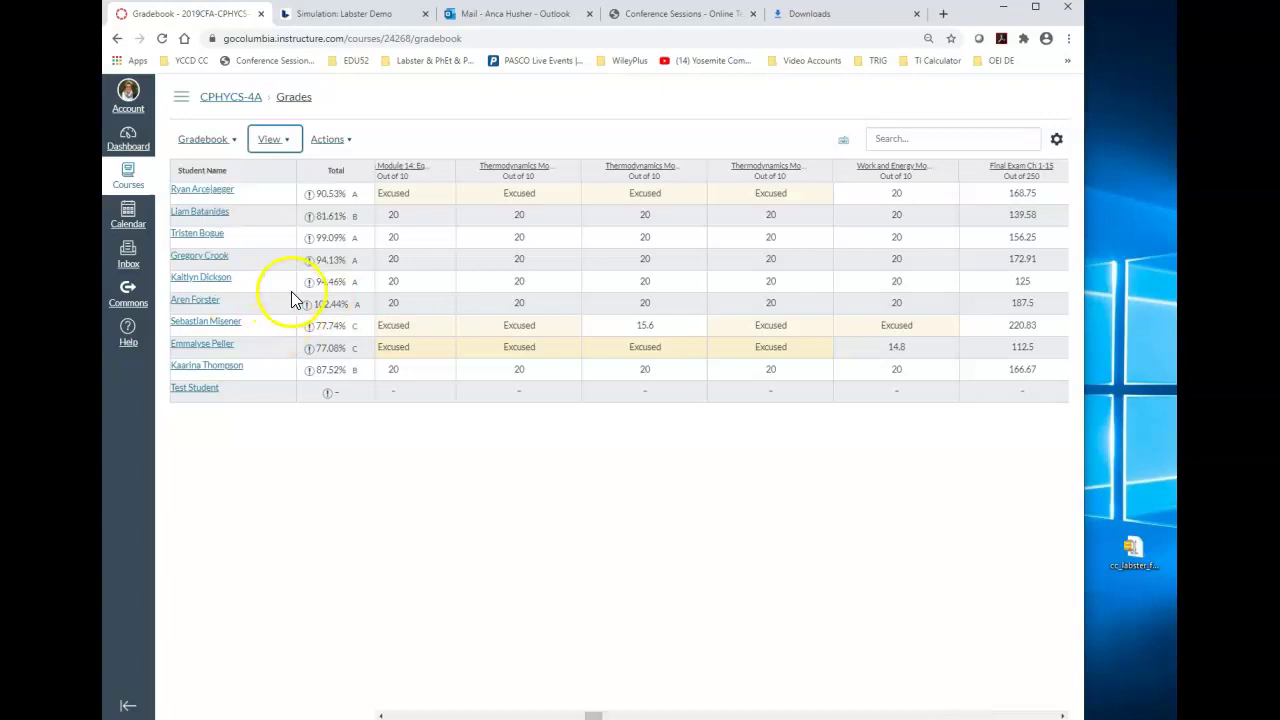
left_click(290, 143)
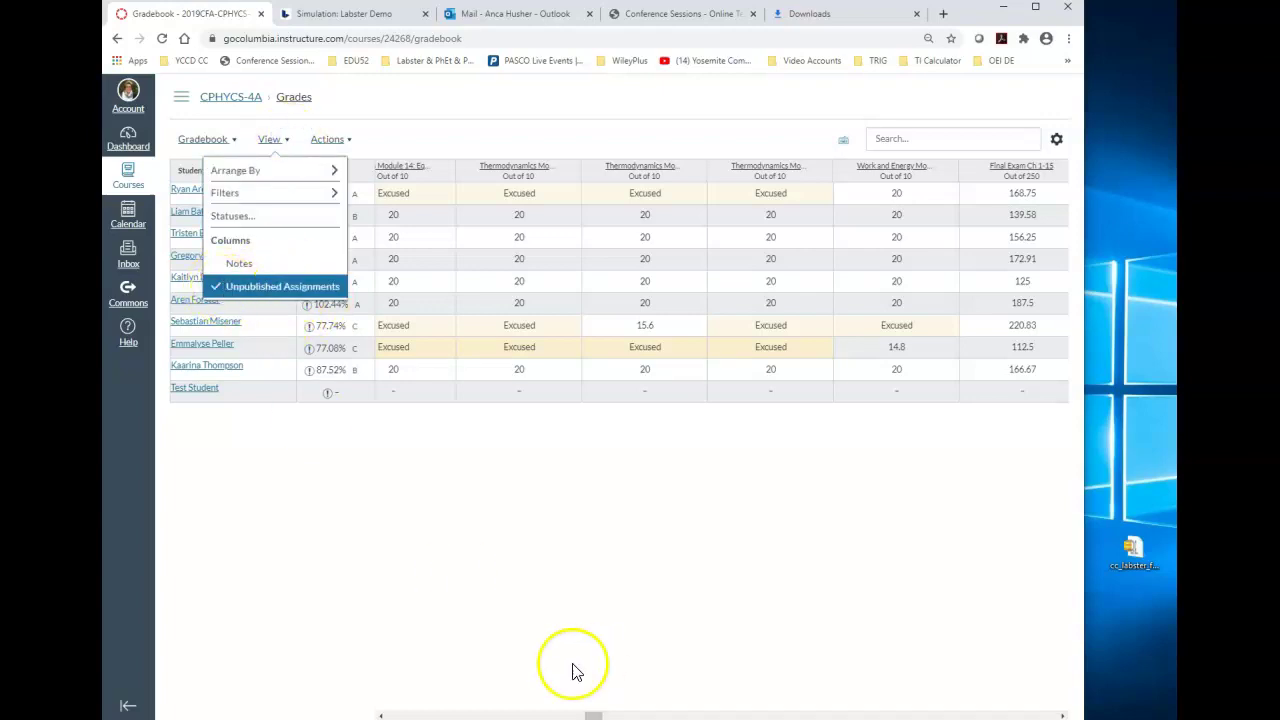
left_click_drag(594, 714, 741, 704)
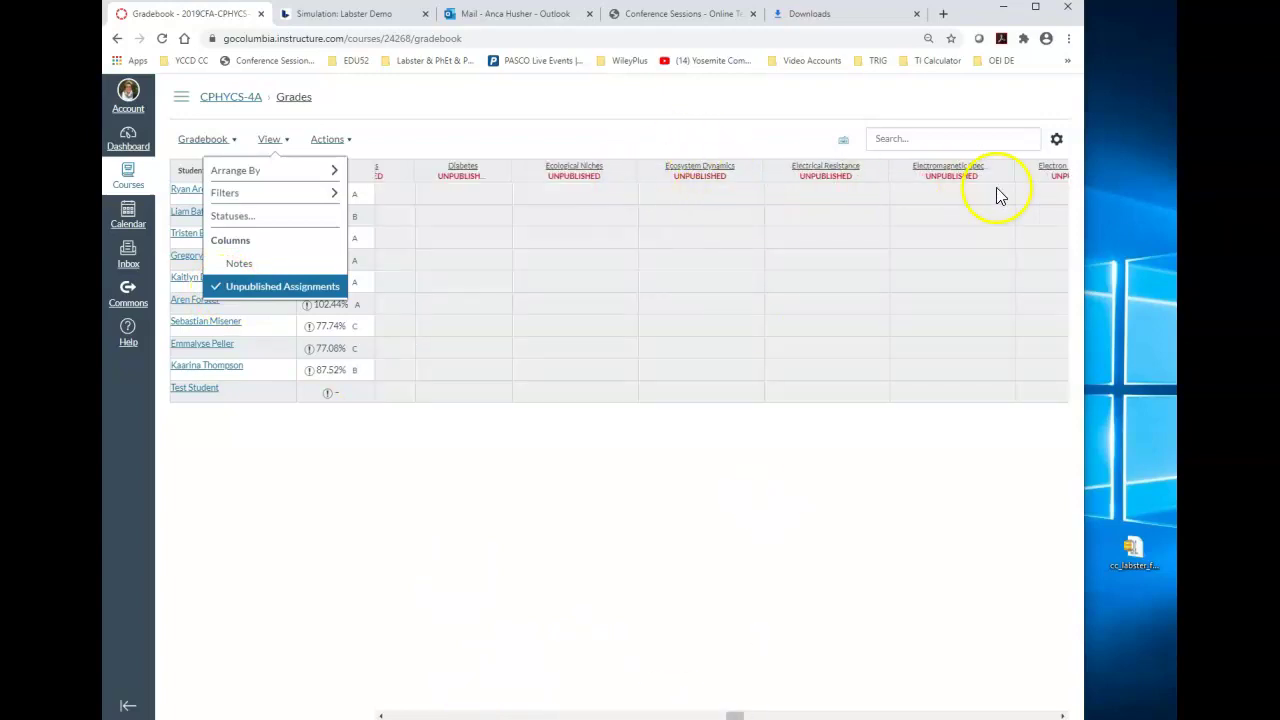
left_click(217, 287)
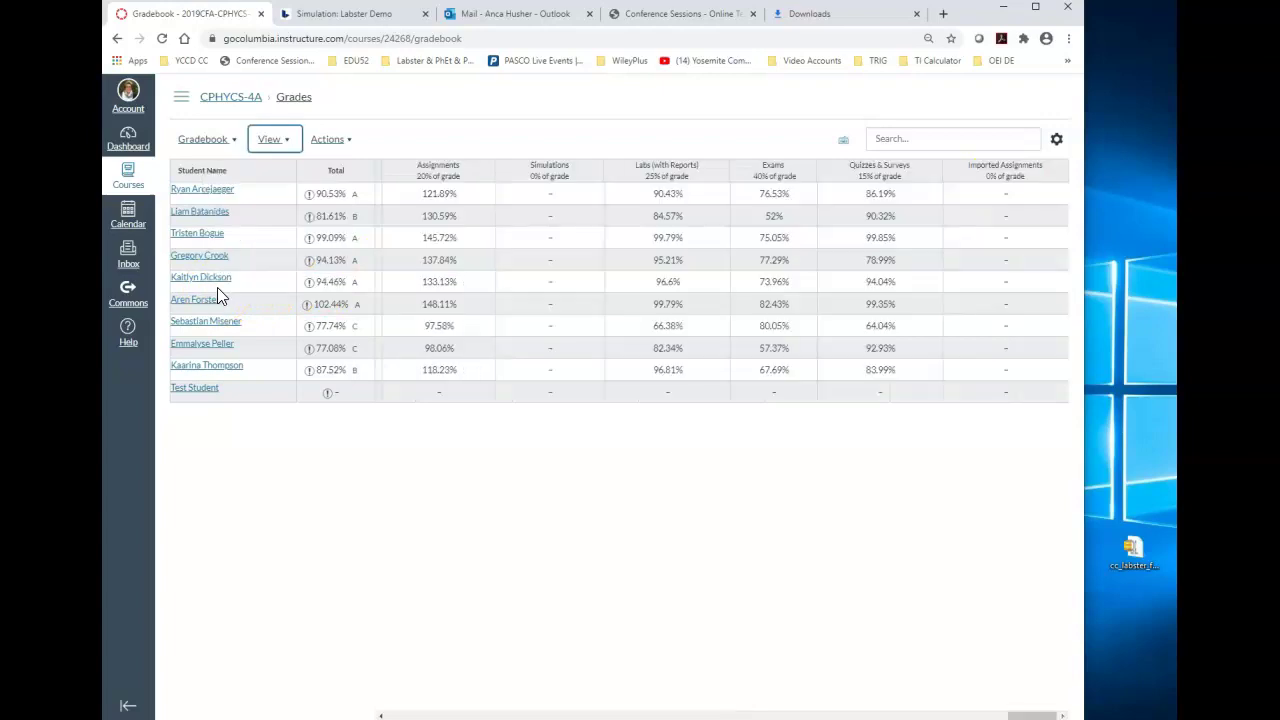
Go back to the Physics 4A home page via the CPHYCS-4A breadcrumb
left_click(231, 96)
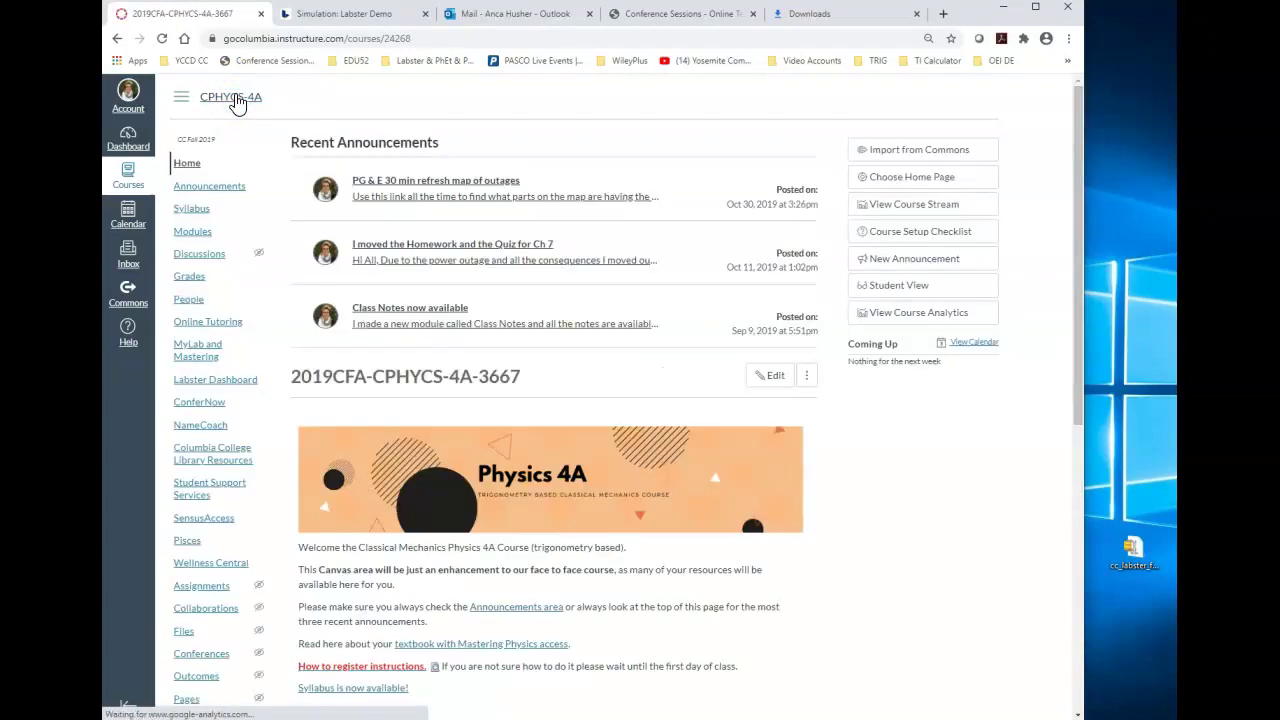